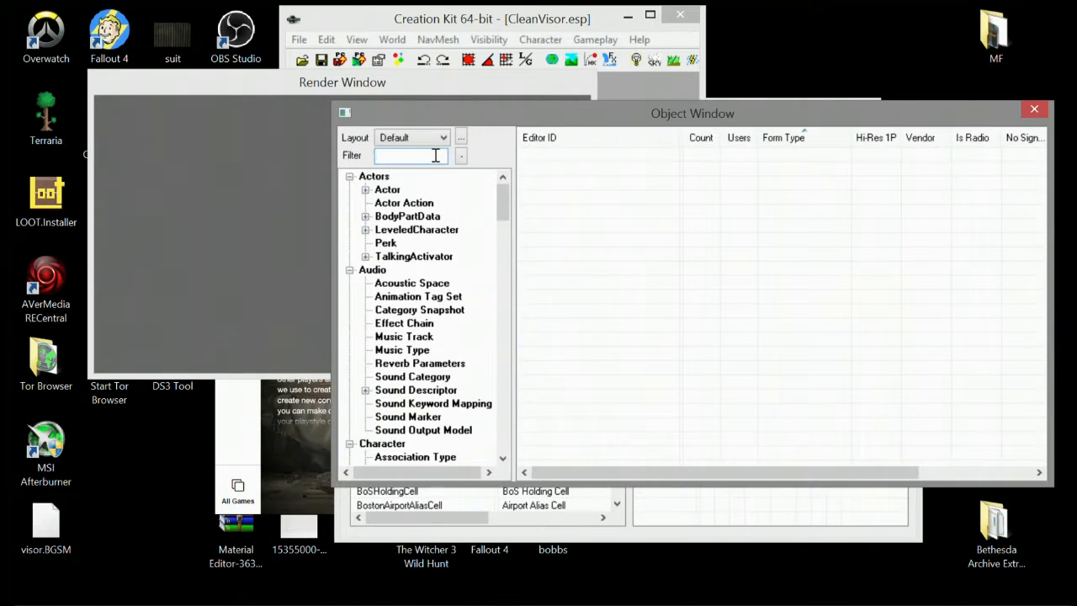
Step: Filter the object list by "workbench" and open the WorkbenchArmorA furniture record
{"action": "type", "text": "workbench"}
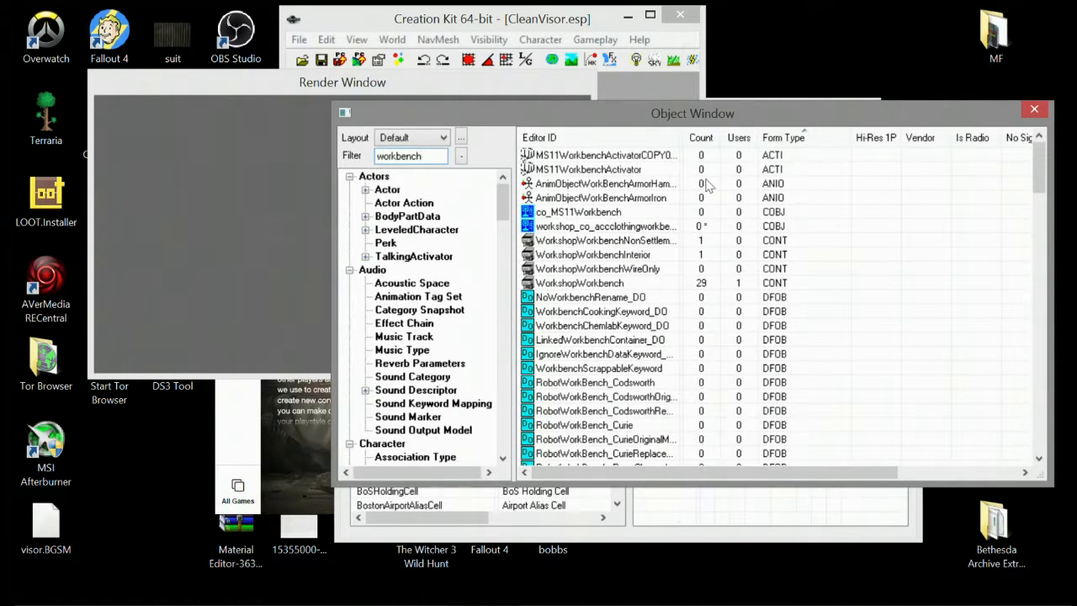
{"action": "left_click", "coordinate": [795, 140]}
{"action": "left_click", "coordinate": [797, 142]}
{"action": "scroll", "coordinate": [722, 274], "scroll_direction": "down", "scroll_amount": 7}
{"action": "scroll", "coordinate": [725, 284], "scroll_direction": "down", "scroll_amount": 9}
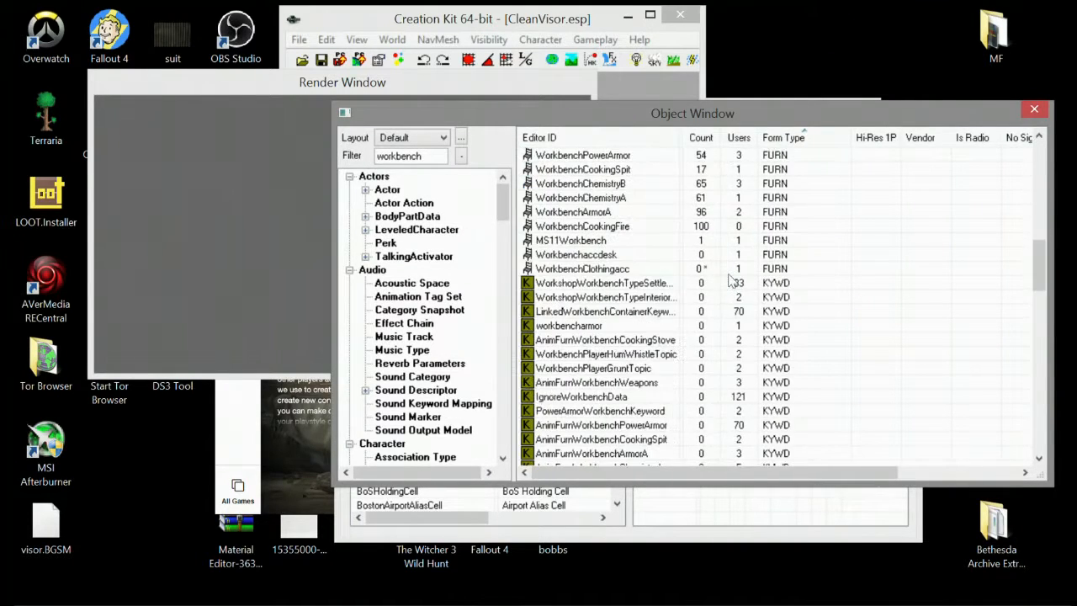
{"action": "scroll", "coordinate": [727, 282], "scroll_direction": "up", "scroll_amount": 5}
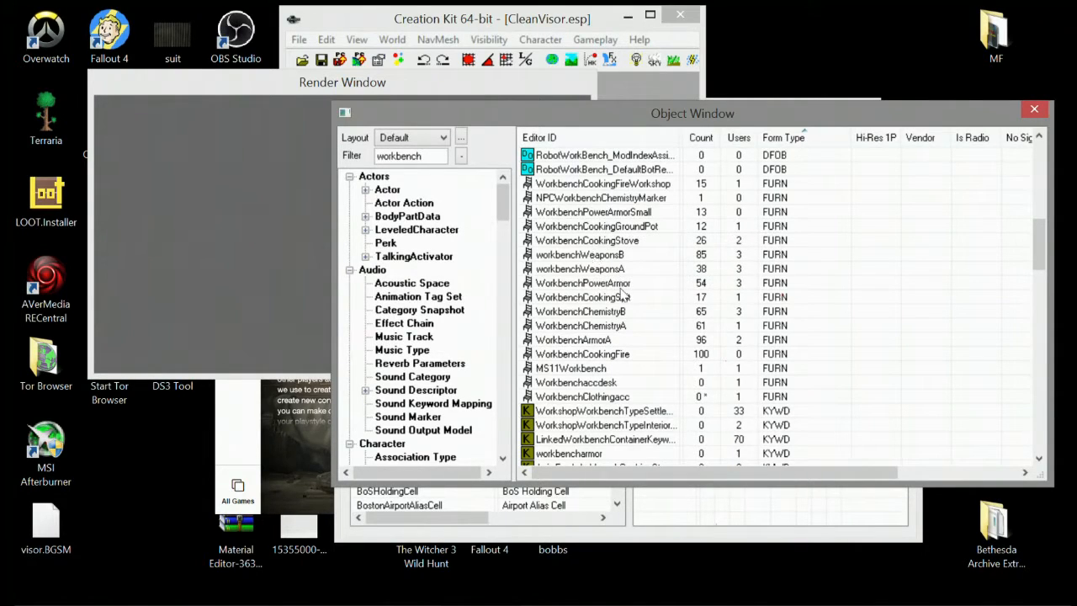
{"action": "left_click", "coordinate": [555, 342]}
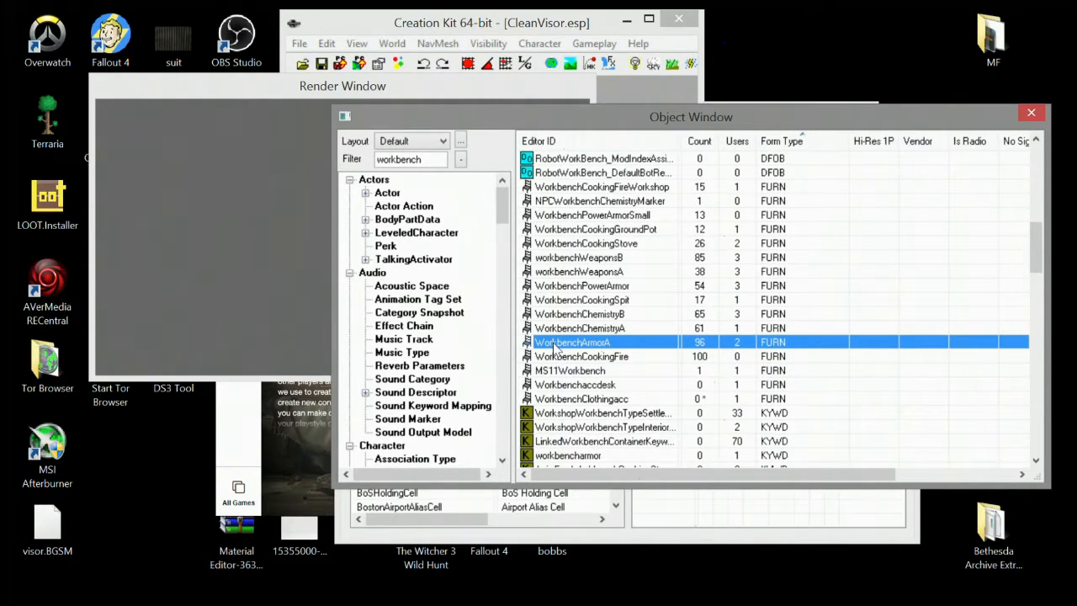
{"action": "double_click", "coordinate": [555, 343]}
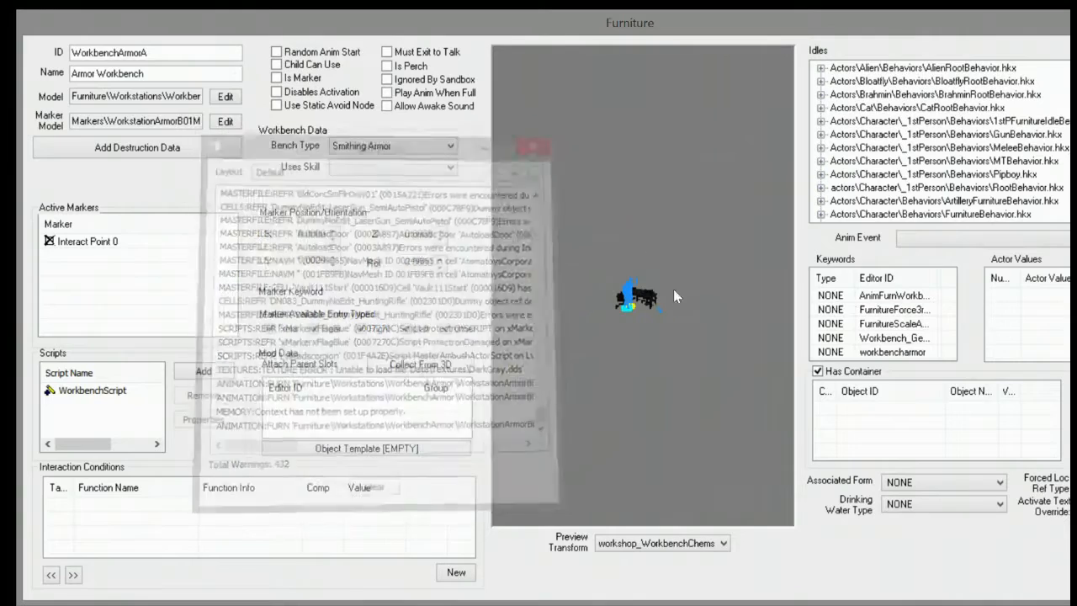
Step: Examine the armor workbench and its marker figures from several angles in the preview, and close the furniture record
{"action": "scroll", "coordinate": [691, 343], "scroll_direction": "up", "scroll_amount": 7}
{"action": "left_click_drag", "start_coordinate": [673, 249], "coordinate": [663, 329]}
{"action": "left_click_drag", "start_coordinate": [707, 268], "coordinate": [621, 353]}
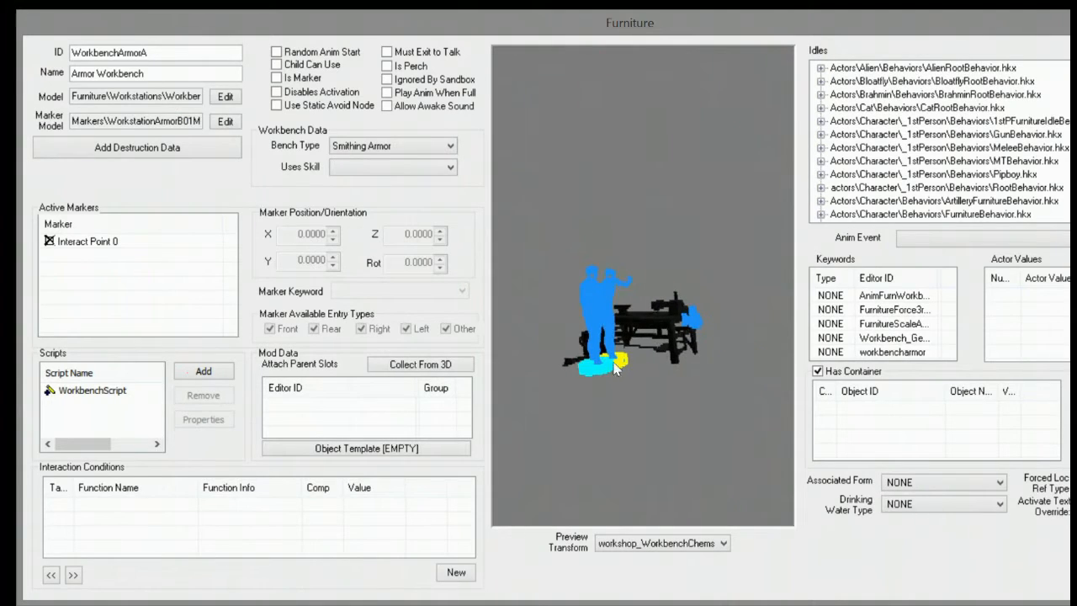
{"action": "left_click_drag", "start_coordinate": [633, 396], "coordinate": [589, 416]}
{"action": "scroll", "coordinate": [671, 413], "scroll_direction": "up", "scroll_amount": 2}
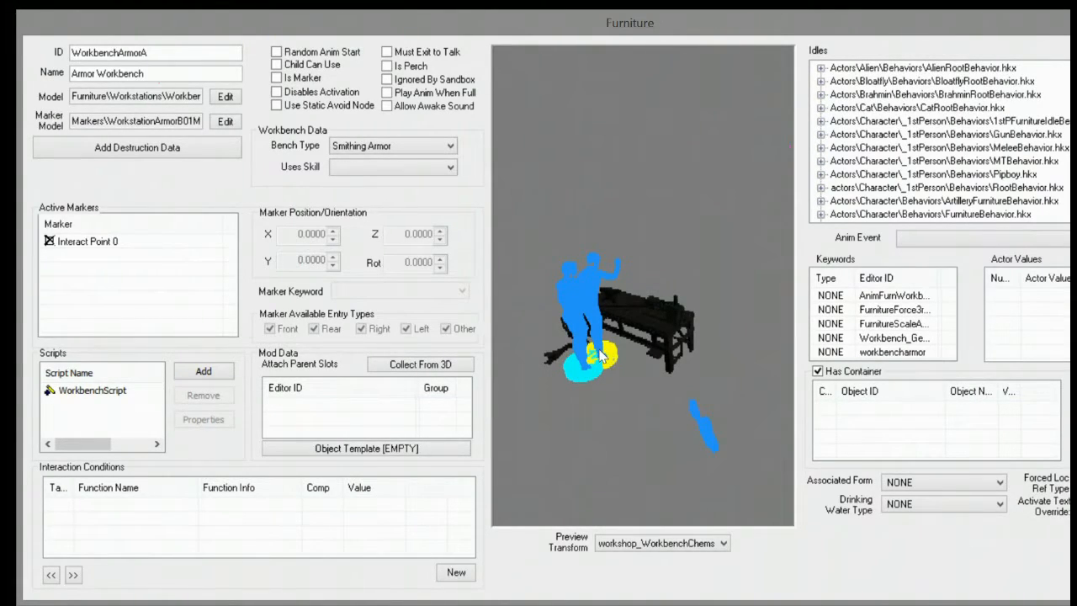
{"action": "left_click_drag", "start_coordinate": [604, 429], "coordinate": [598, 362]}
{"action": "left_click_drag", "start_coordinate": [673, 408], "coordinate": [781, 265]}
{"action": "left_click_drag", "start_coordinate": [714, 413], "coordinate": [640, 452]}
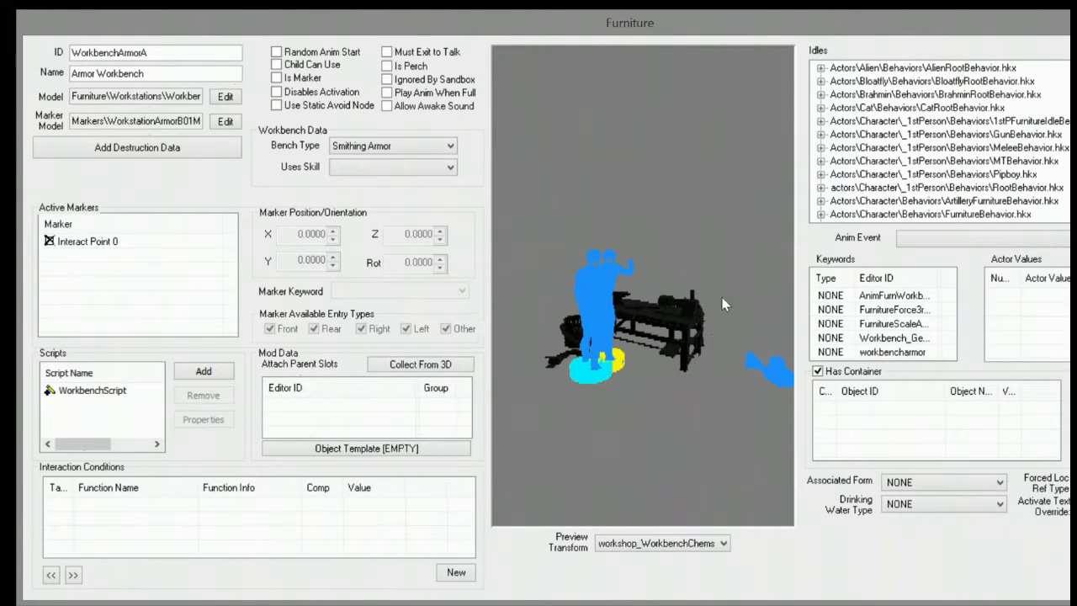
{"action": "left_click_drag", "start_coordinate": [680, 208], "coordinate": [752, 207]}
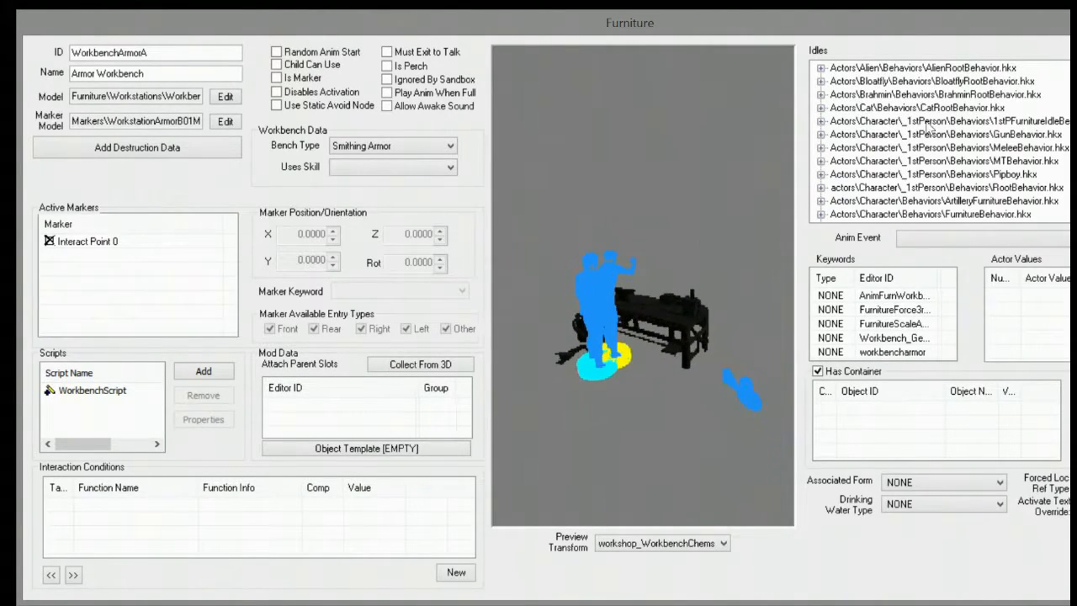
{"action": "left_click_drag", "start_coordinate": [1010, 32], "coordinate": [816, 80]}
{"action": "left_click", "coordinate": [1031, 76]}
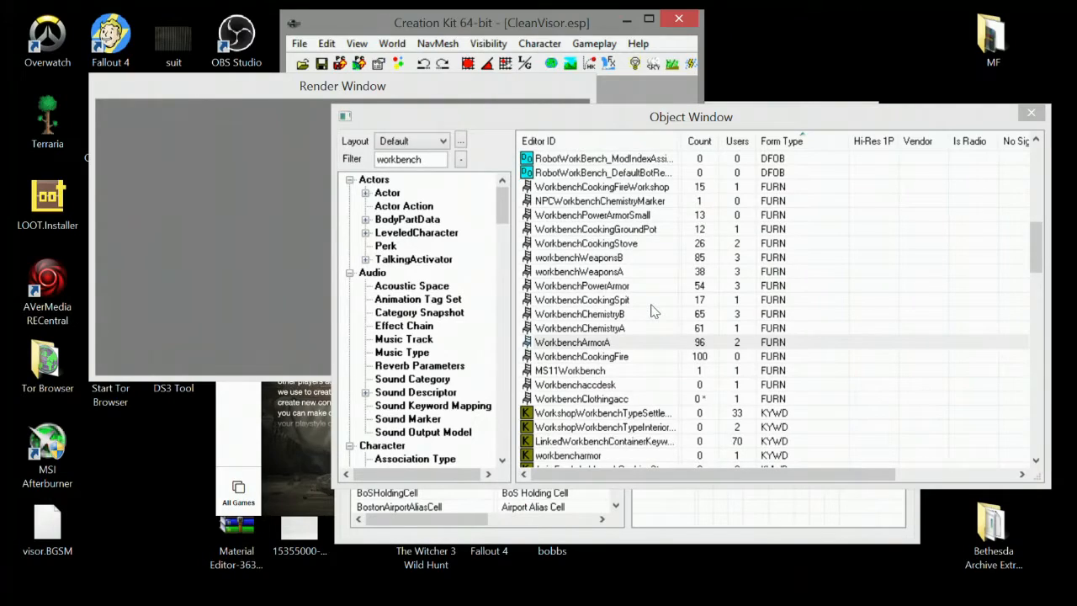
Step: Duplicate the WorkbenchArmorA furniture record and open the copy for editing, dismissing the Warnings window
{"action": "right_click", "coordinate": [568, 347]}
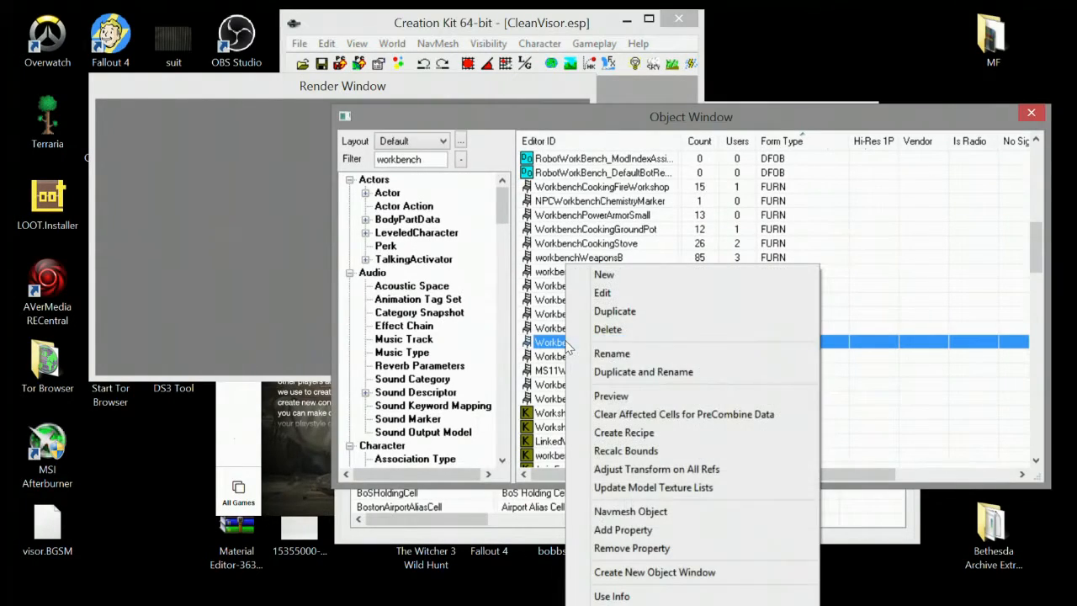
{"action": "left_click", "coordinate": [629, 310]}
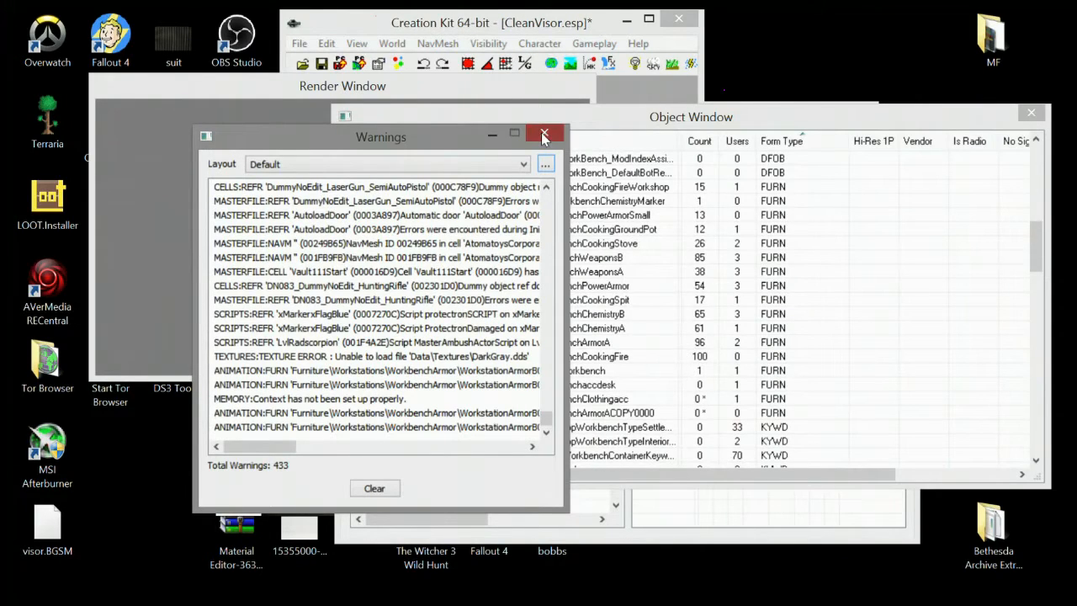
{"action": "left_click", "coordinate": [546, 134]}
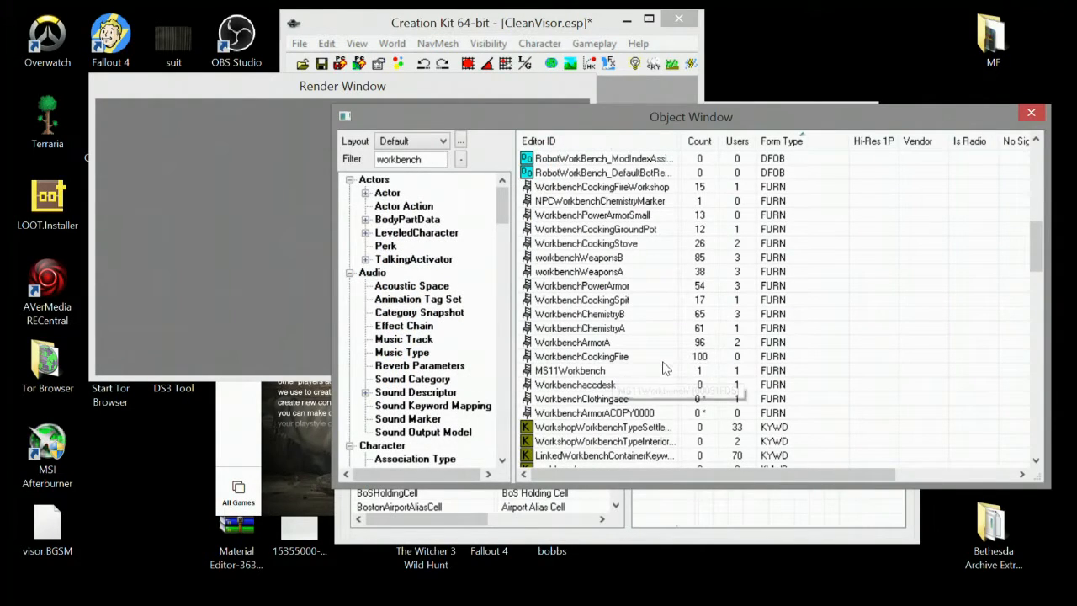
{"action": "left_click", "coordinate": [577, 413]}
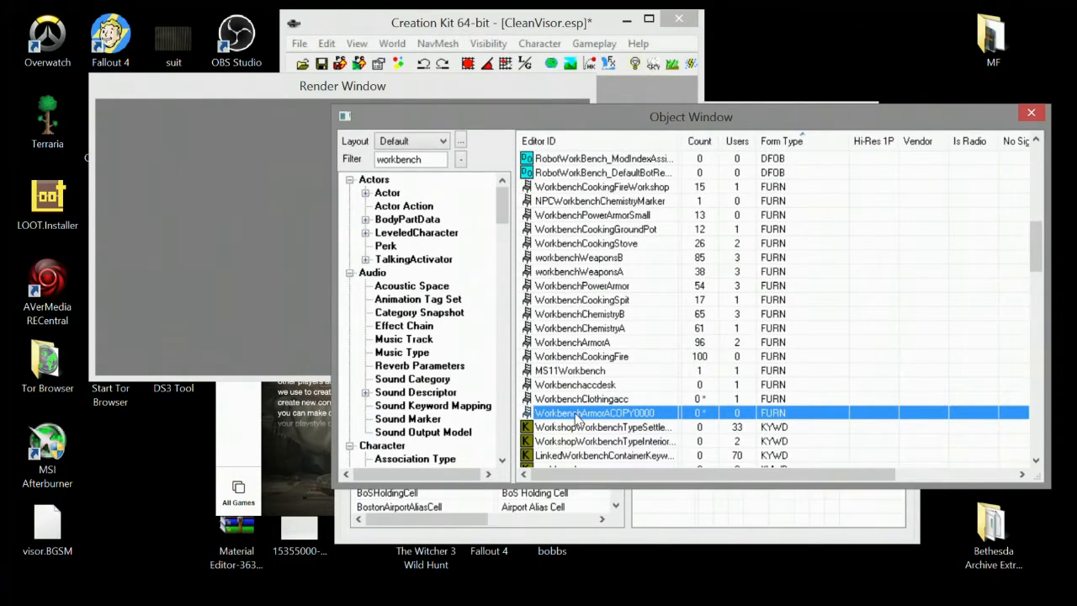
{"action": "double_click", "coordinate": [577, 414]}
{"action": "left_click", "coordinate": [542, 135]}
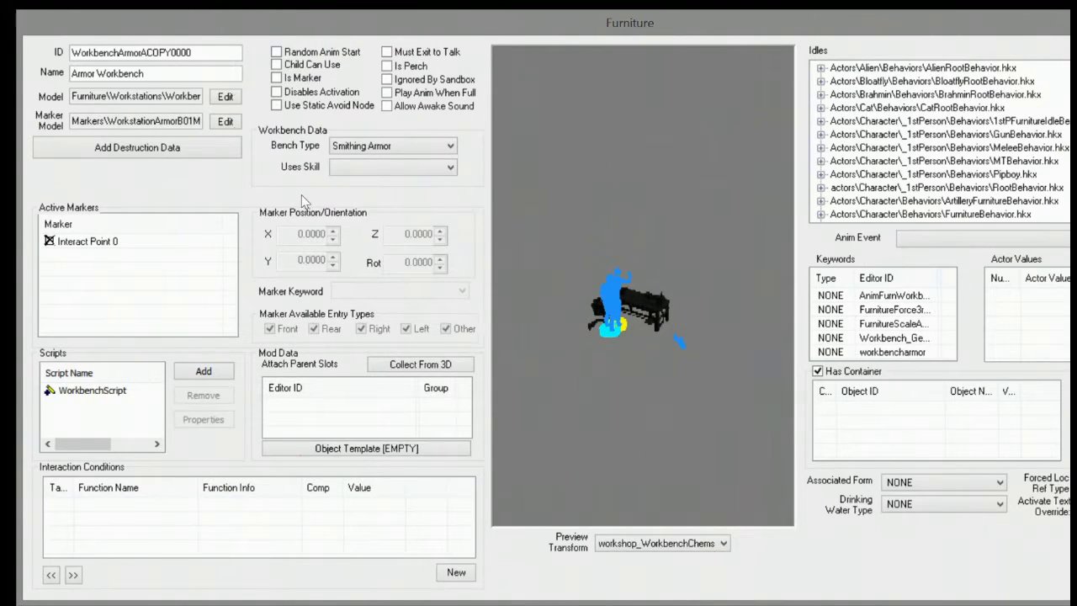
Step: Set the duplicated furniture record's ID to WorkbenchTester and its bench type to Alchemy
{"action": "left_click_drag", "start_coordinate": [196, 52], "coordinate": [121, 81]}
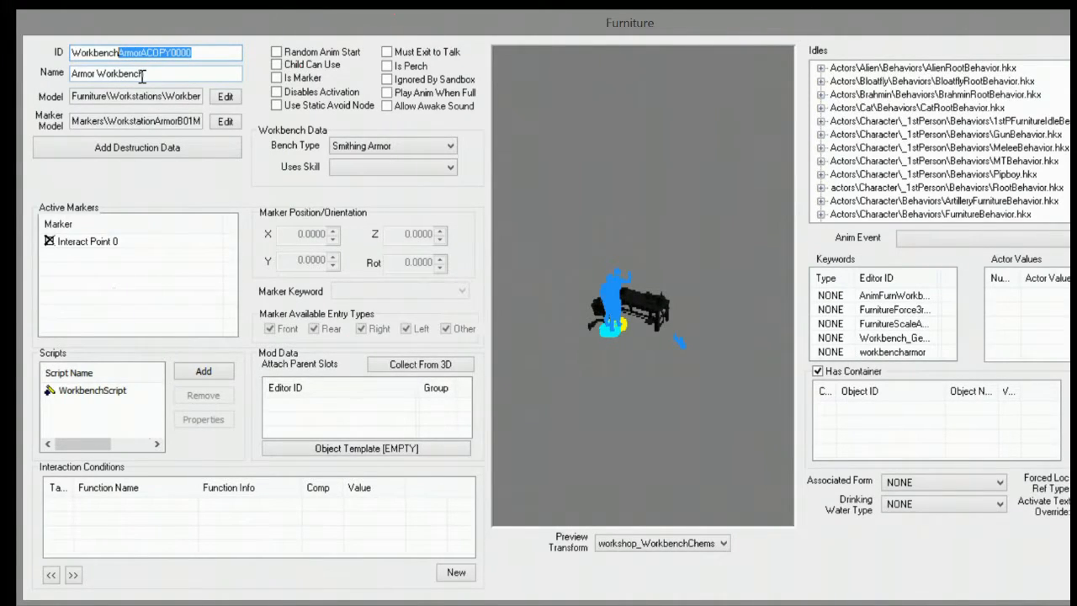
{"action": "type", "text": "tes"}
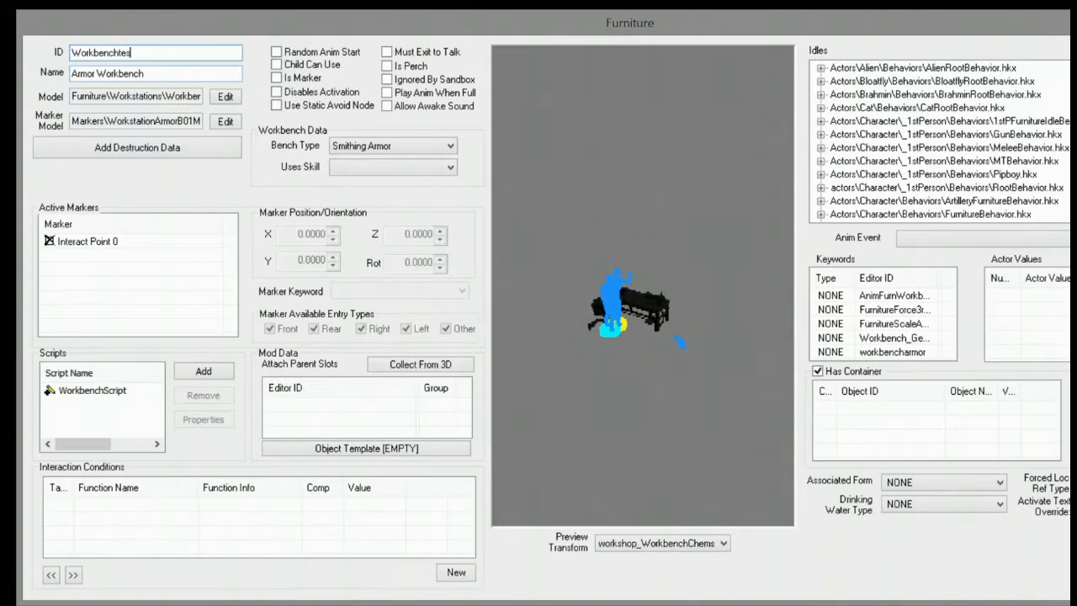
{"action": "key", "text": "BackSpace"}
{"action": "key", "text": "BackSpace"}
{"action": "key", "text": "BackSpace"}
{"action": "type", "text": "Tester"}
{"action": "left_click", "coordinate": [407, 155]}
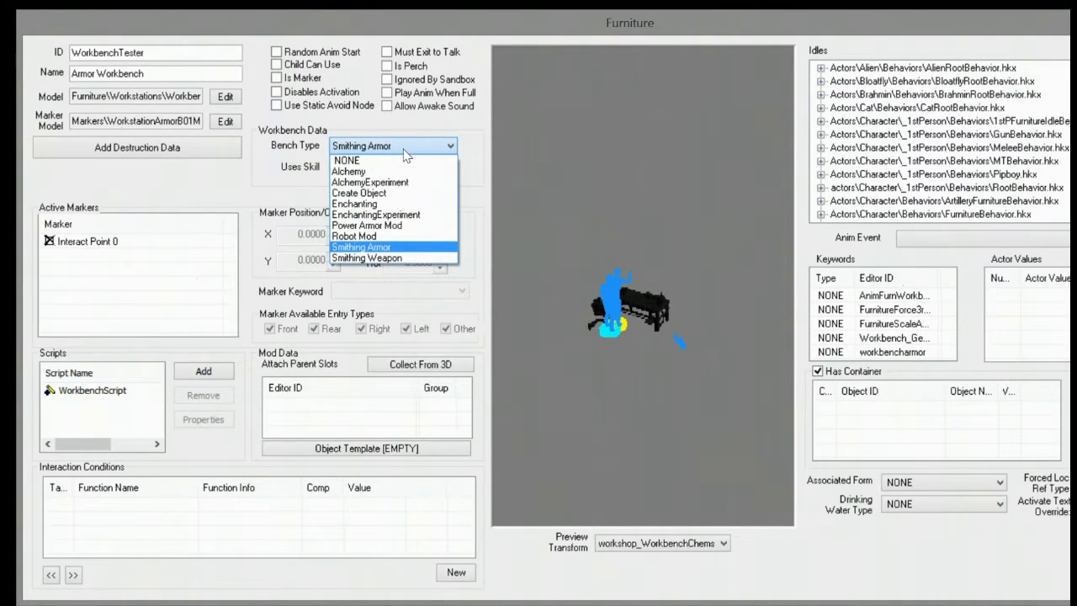
{"action": "left_click", "coordinate": [367, 172]}
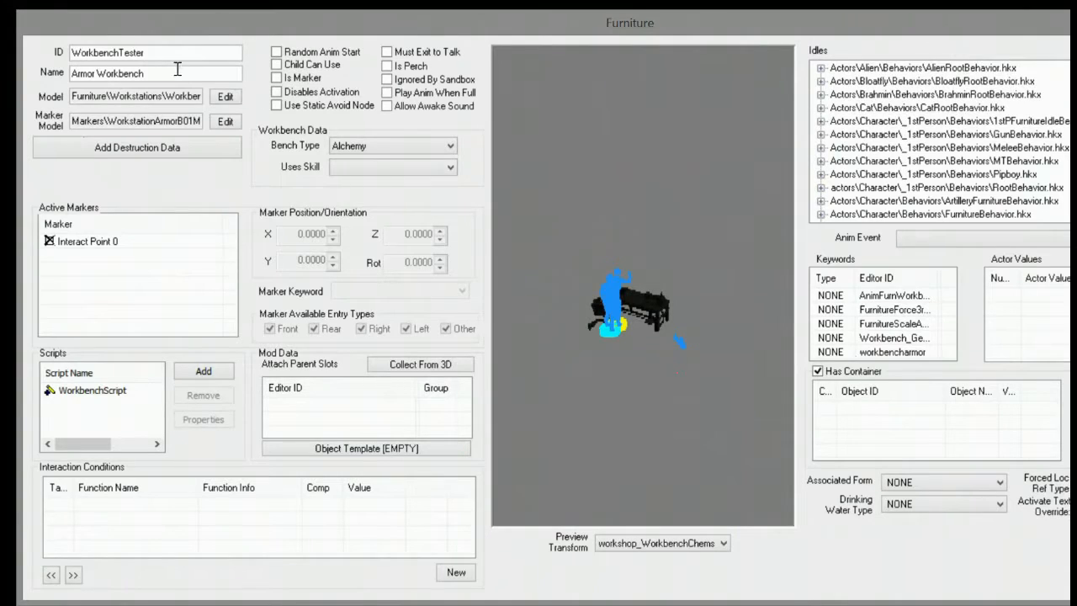
Step: Inspect the workbench preview and its model data, including the model file and materials, and close the model data and warnings
{"action": "scroll", "coordinate": [700, 276], "scroll_direction": "up", "scroll_amount": 5}
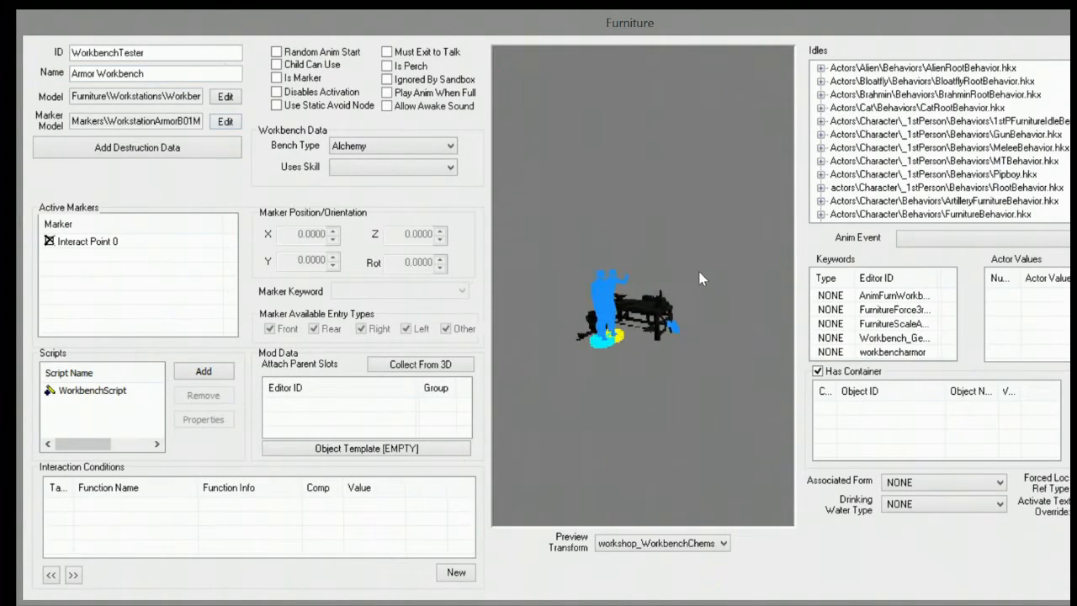
{"action": "left_click_drag", "start_coordinate": [743, 277], "coordinate": [696, 281]}
{"action": "left_click", "coordinate": [226, 97]}
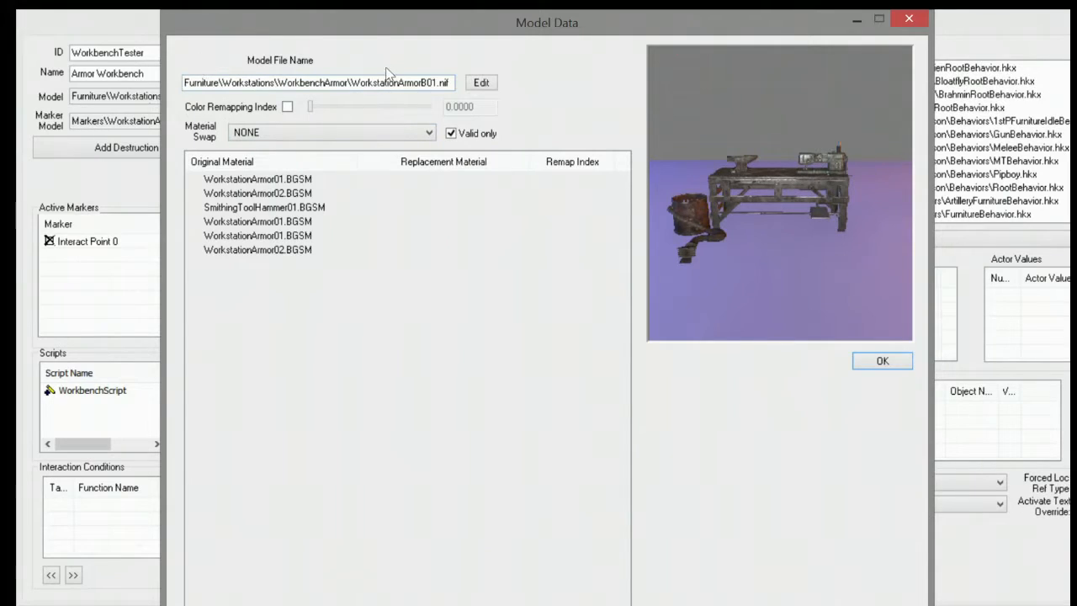
{"action": "left_click", "coordinate": [906, 19]}
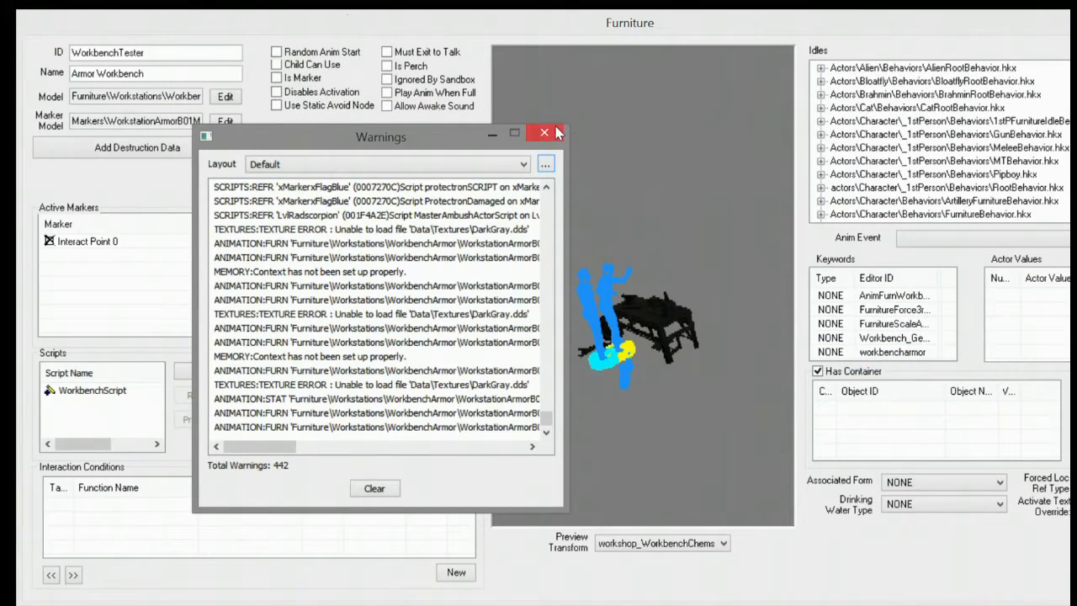
{"action": "left_click", "coordinate": [544, 133]}
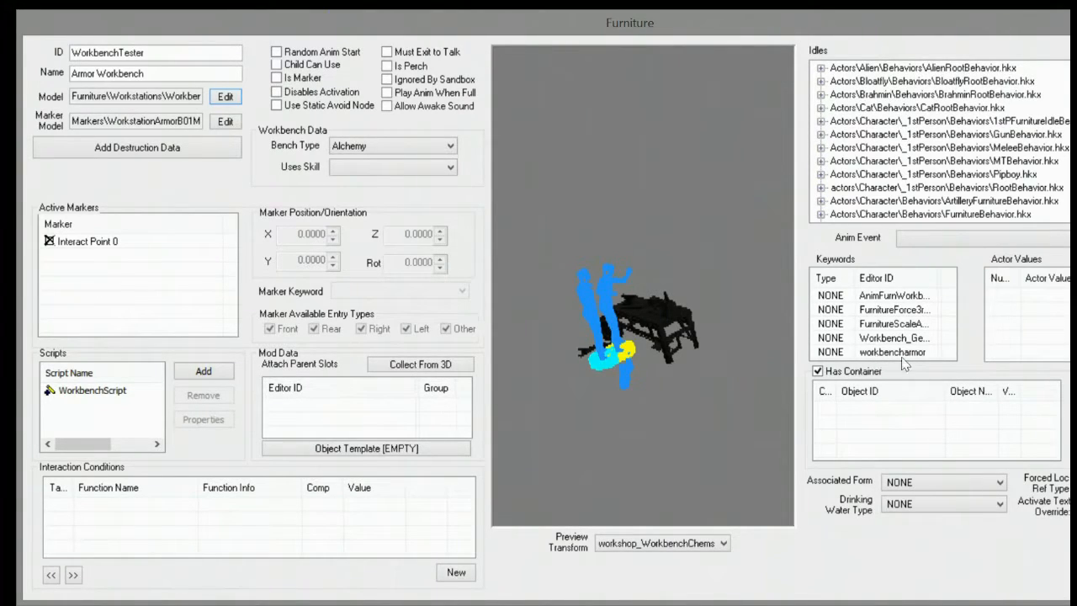
Step: Remove the workbencharmor keyword from the WorkbenchTester record and change its name to Armor Test
{"action": "left_click", "coordinate": [883, 353]}
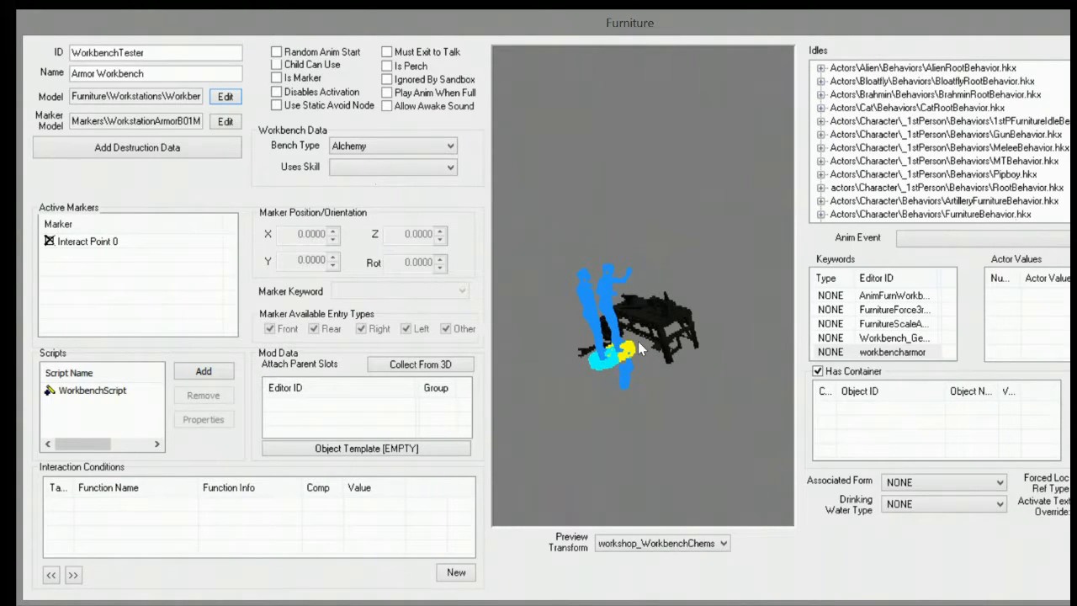
{"action": "middle_click_drag", "start_coordinate": [644, 323], "coordinate": [632, 287]}
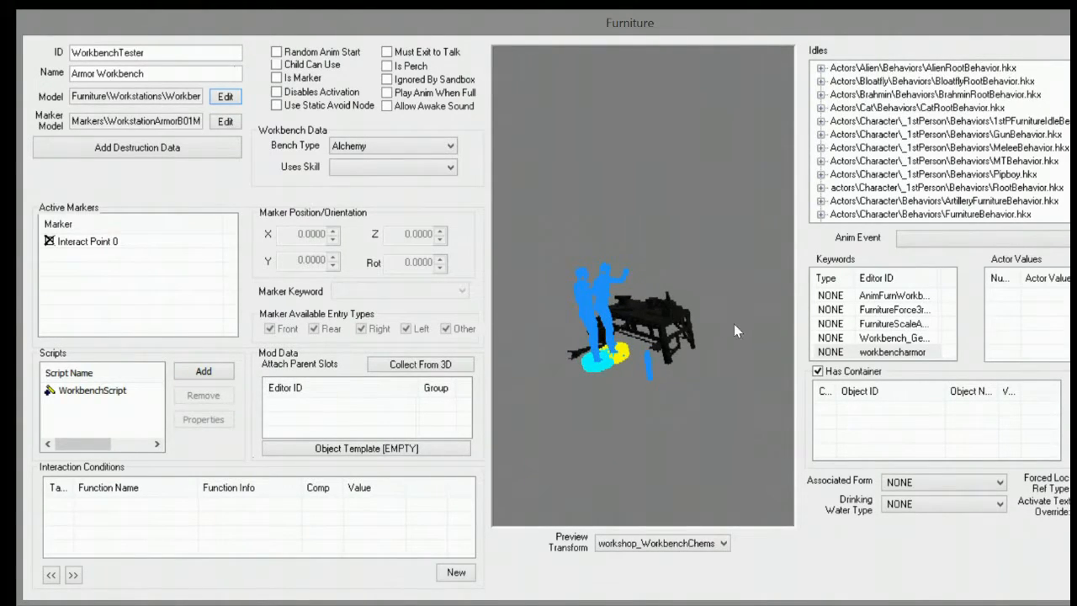
{"action": "right_click", "coordinate": [884, 354]}
{"action": "left_click", "coordinate": [909, 396]}
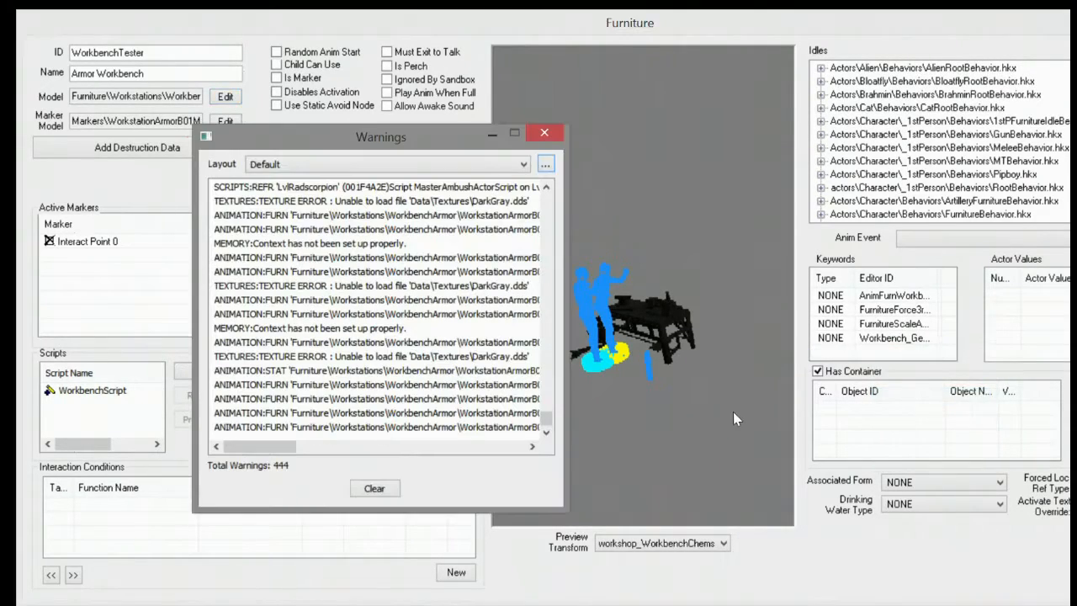
{"action": "left_click", "coordinate": [543, 133]}
{"action": "left_click_drag", "start_coordinate": [144, 73], "coordinate": [96, 93]}
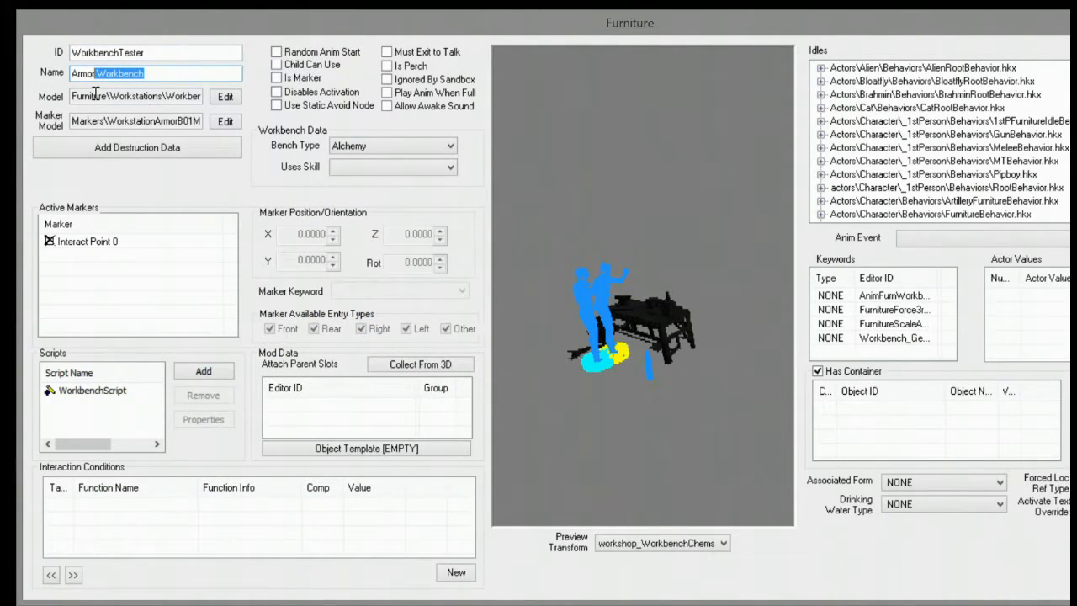
{"action": "key", "text": "BackSpace"}
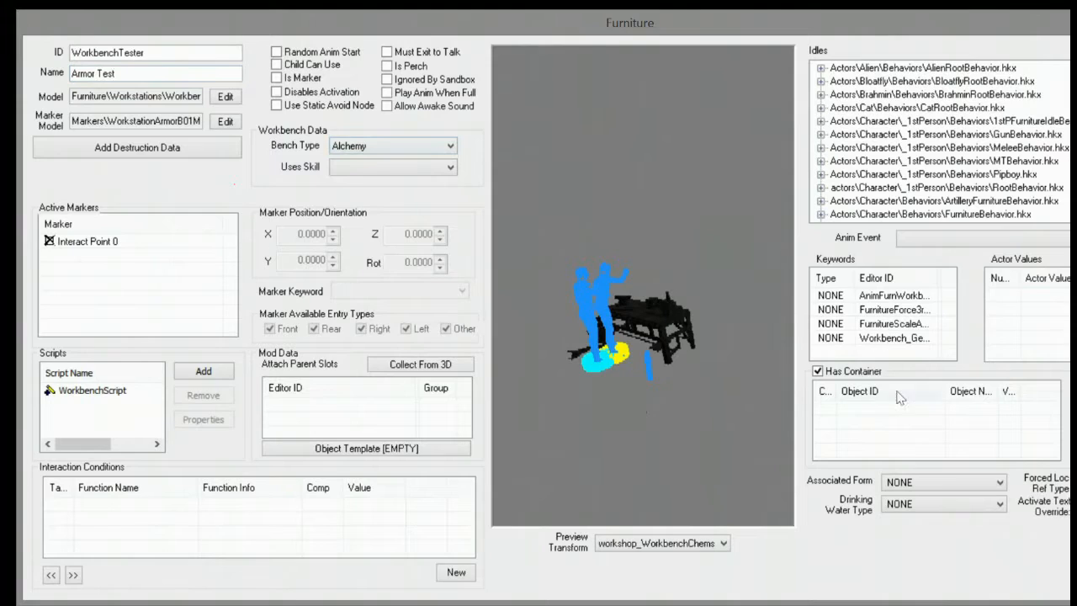
Step: Move the Furniture window out of the way and filter the Object Window by aot to find the AOT keywords
{"action": "left_click_drag", "start_coordinate": [850, 24], "coordinate": [699, 35]}
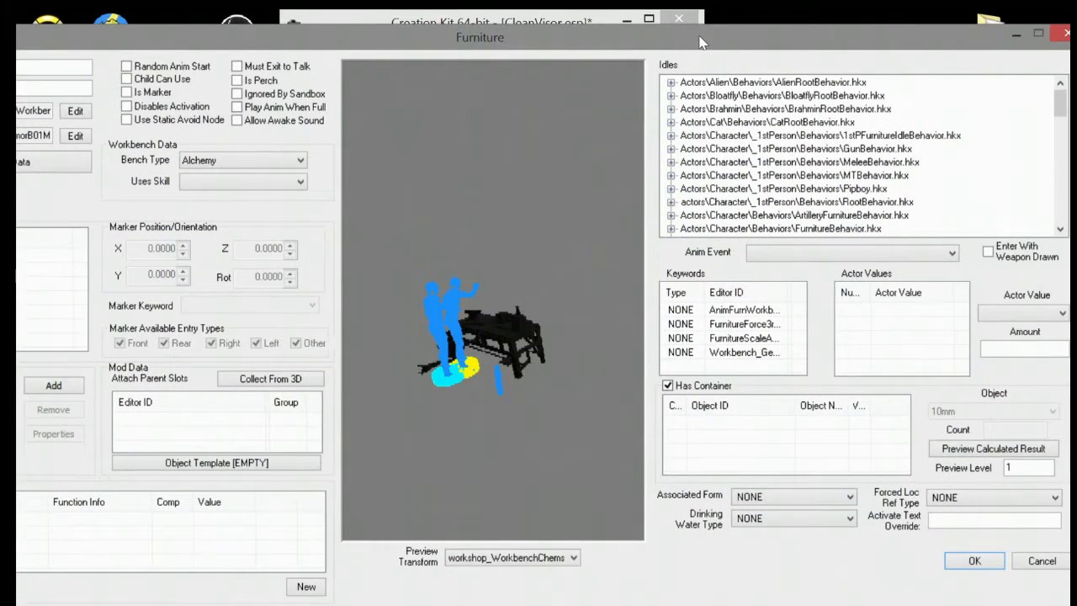
{"action": "left_click_drag", "start_coordinate": [558, 35], "coordinate": [627, 501]}
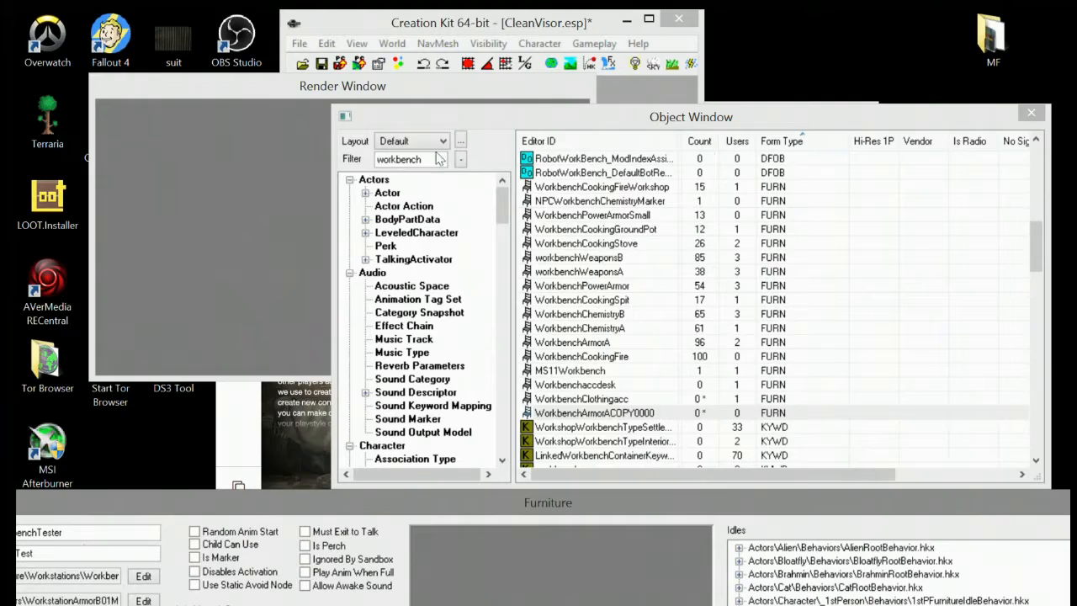
{"action": "left_click_drag", "start_coordinate": [436, 160], "coordinate": [354, 164]}
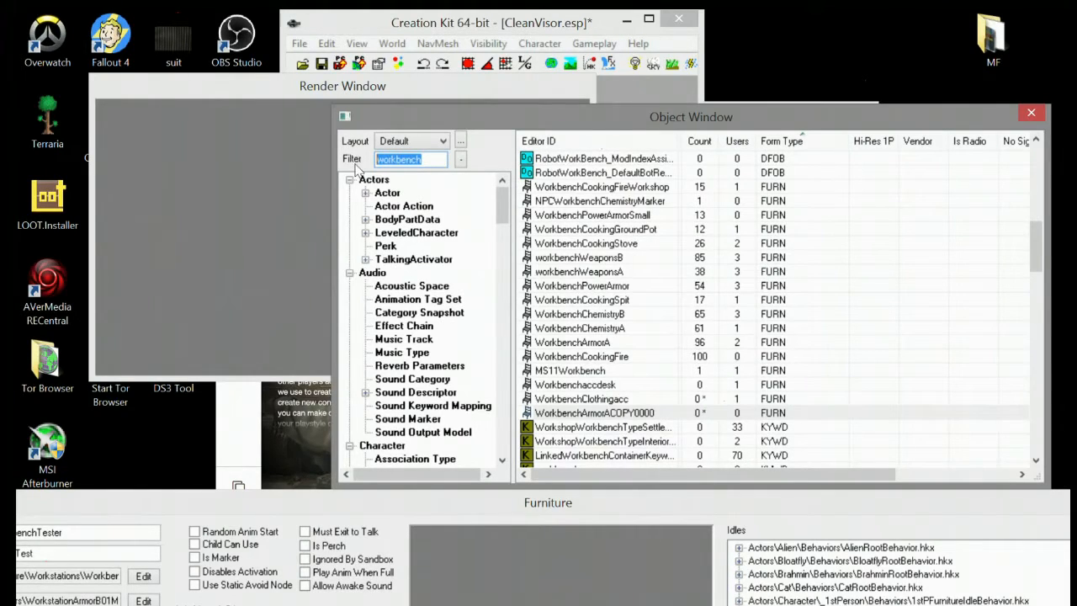
{"action": "key", "text": "BackSpace"}
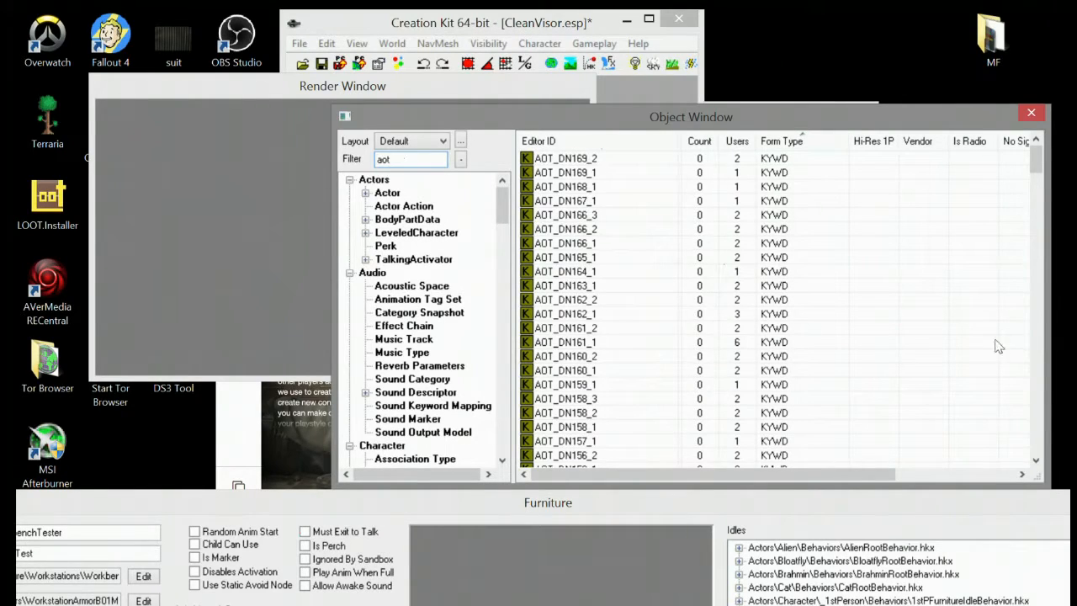
{"action": "left_click_drag", "start_coordinate": [1036, 164], "coordinate": [1041, 444]}
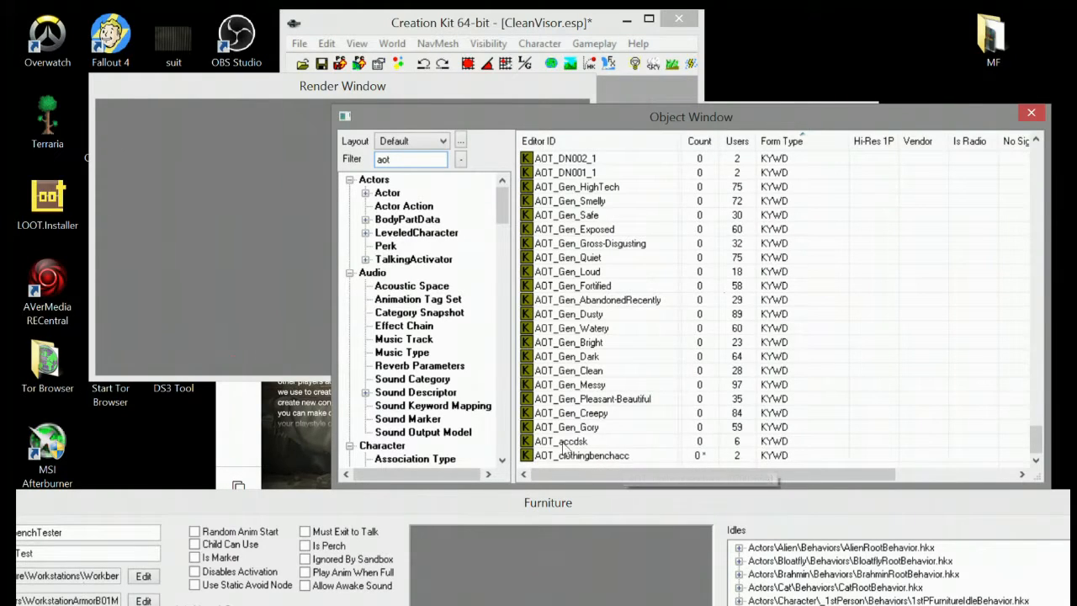
Step: Open the AOT_accdsk keyword, examine its ID, type and notes, and close it without changes
{"action": "double_click", "coordinate": [576, 444]}
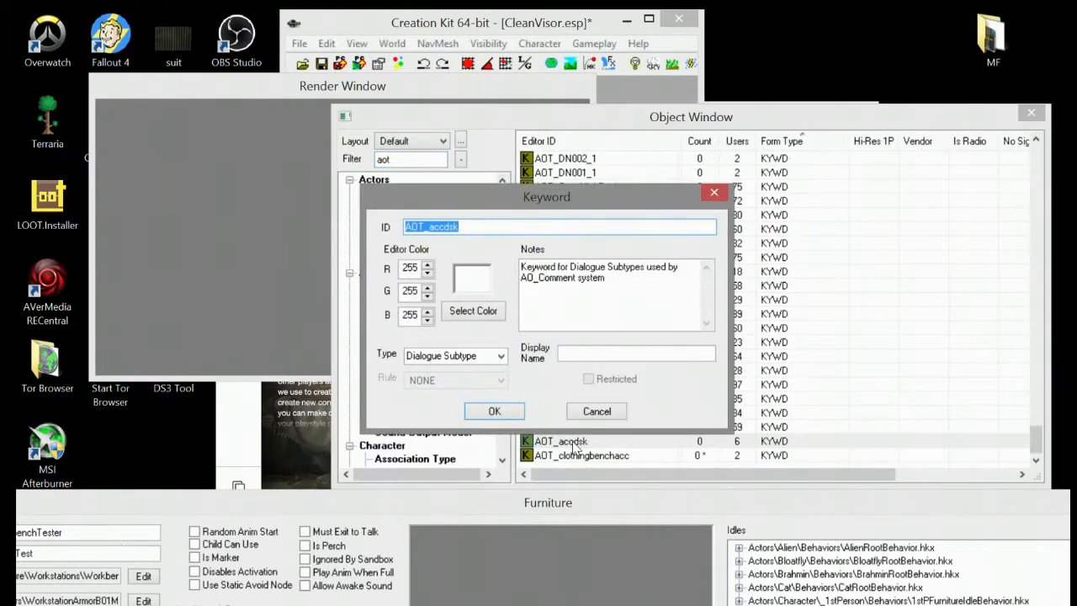
{"action": "left_click", "coordinate": [476, 228]}
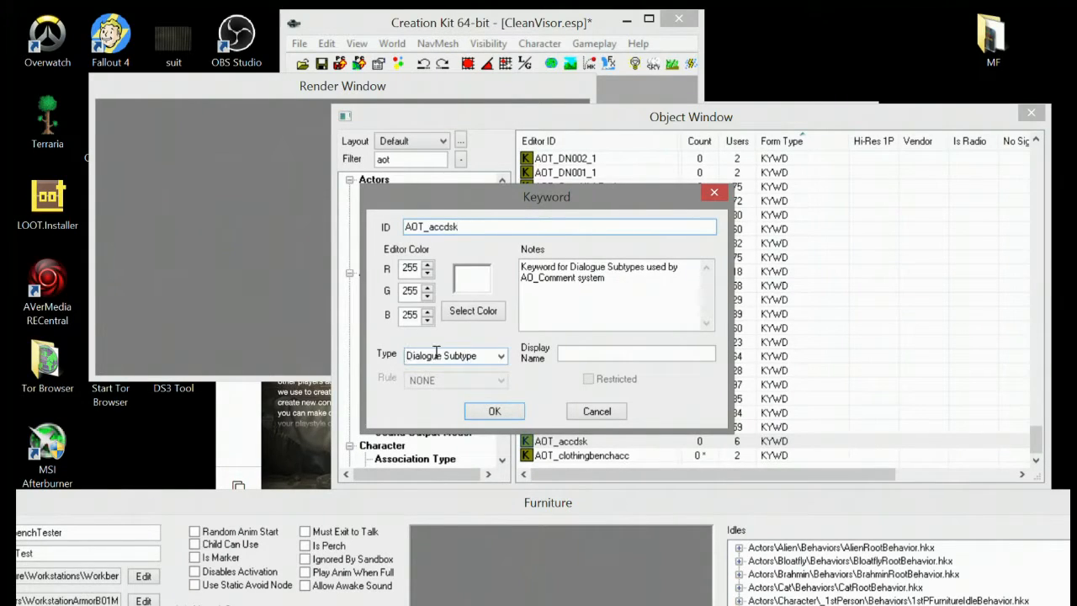
{"action": "left_click", "coordinate": [714, 192]}
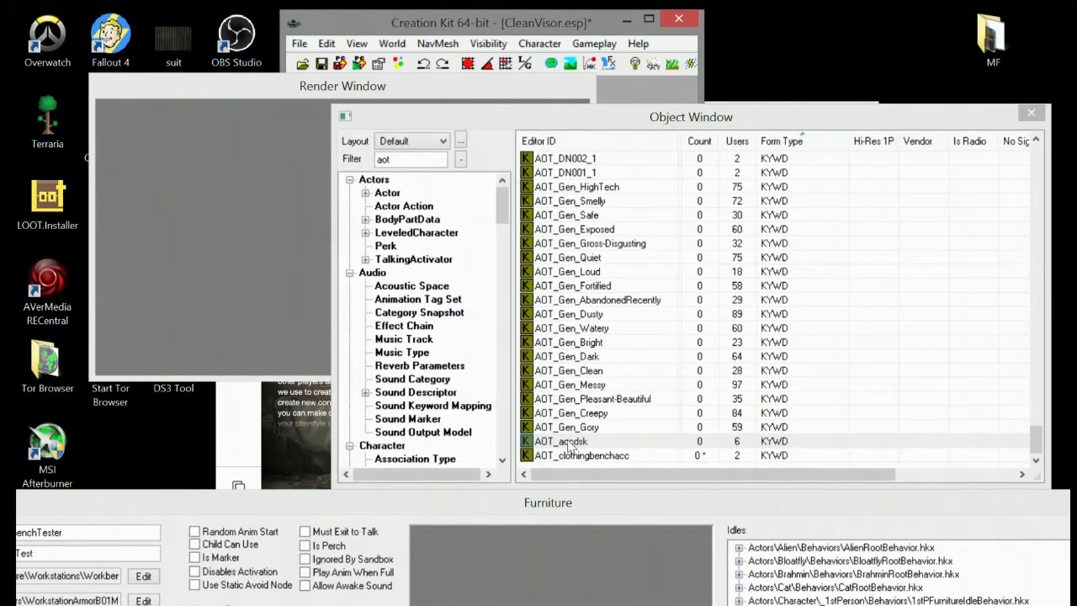
Step: Duplicate the AOT_Gen_Gory keyword and rename the copy AOT_Tester without creating a new form
{"action": "right_click", "coordinate": [624, 439]}
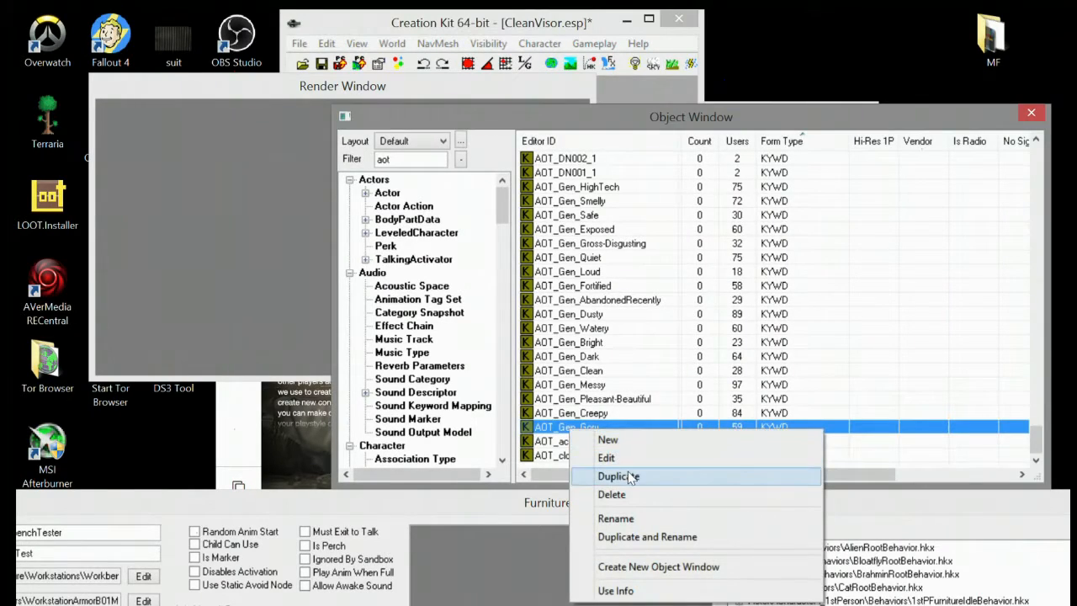
{"action": "left_click", "coordinate": [631, 474]}
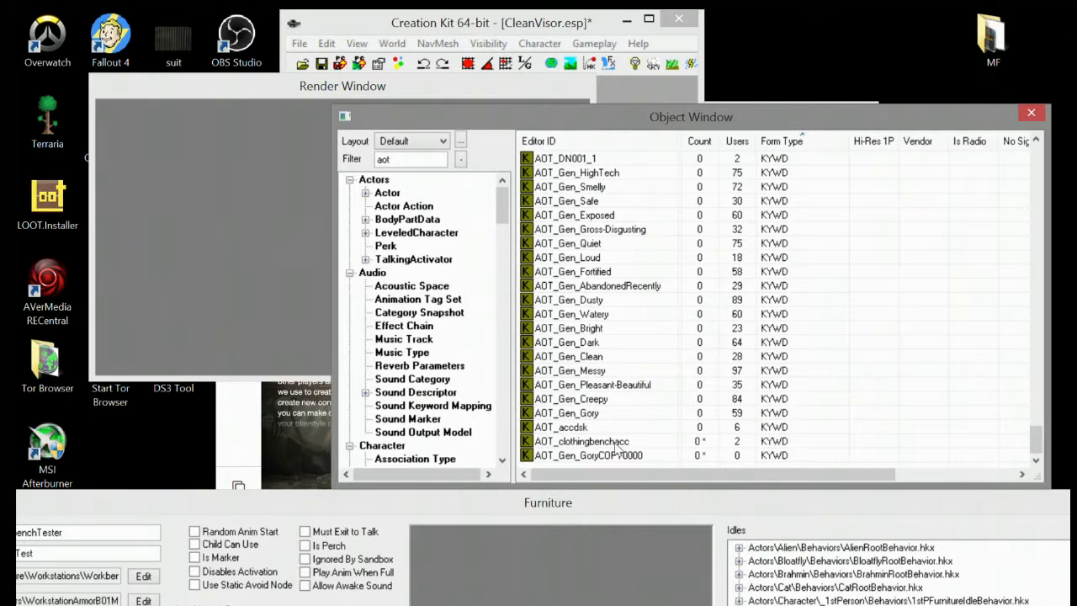
{"action": "double_click", "coordinate": [608, 458]}
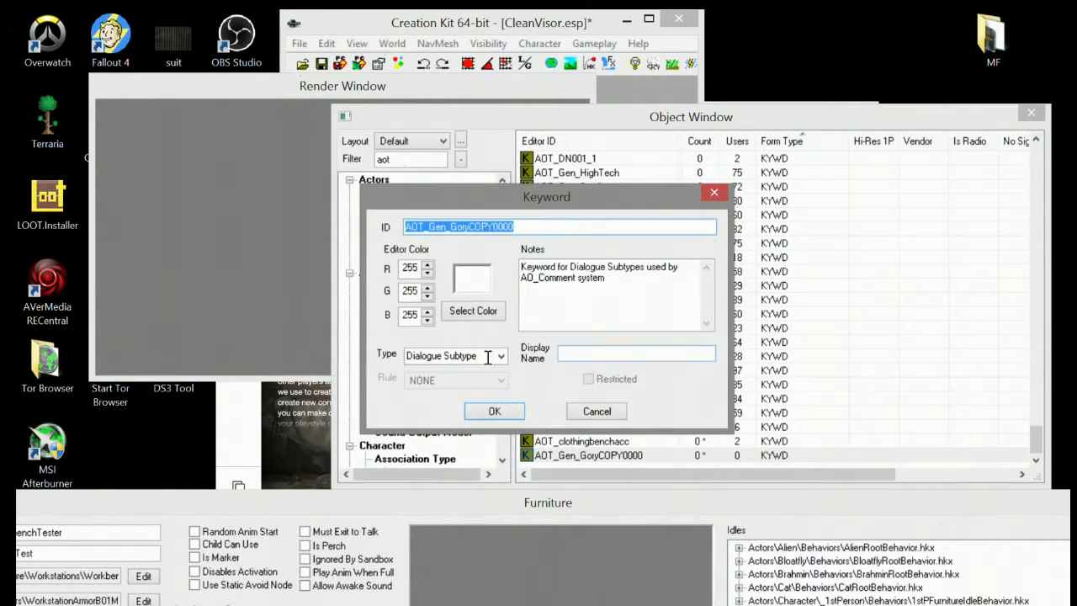
{"action": "left_click_drag", "start_coordinate": [530, 225], "coordinate": [431, 264]}
{"action": "key", "text": "BackSpace"}
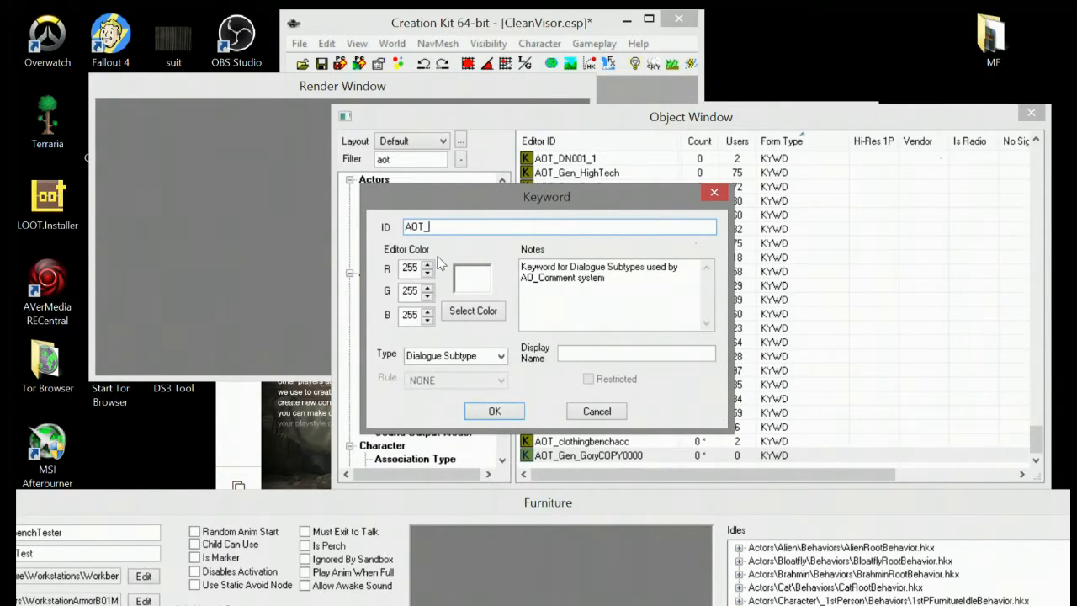
{"action": "type", "text": "Tester"}
{"action": "left_click", "coordinate": [494, 410]}
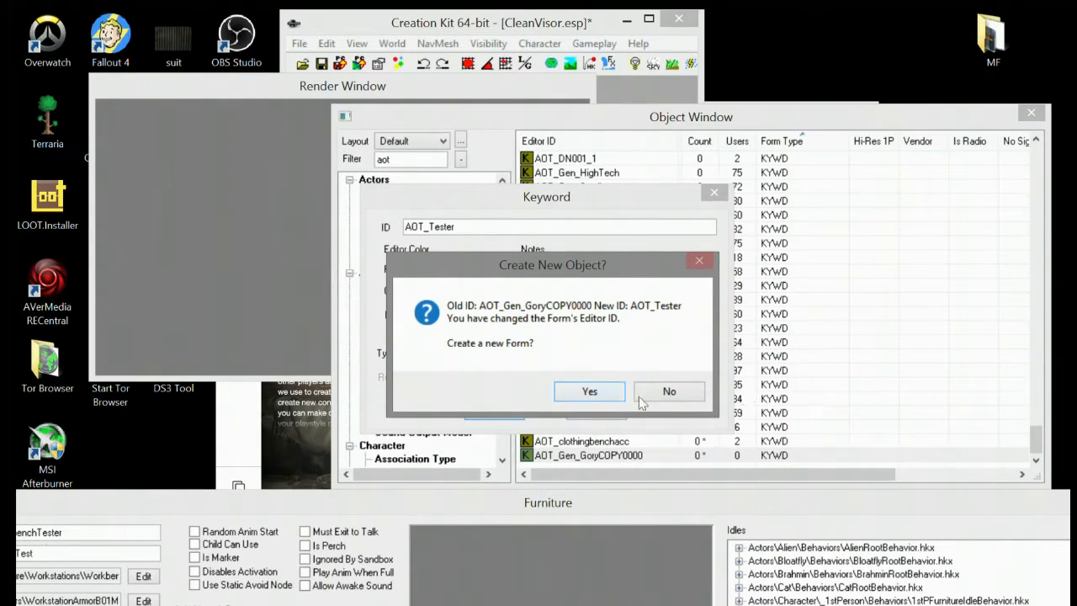
{"action": "left_click", "coordinate": [669, 393]}
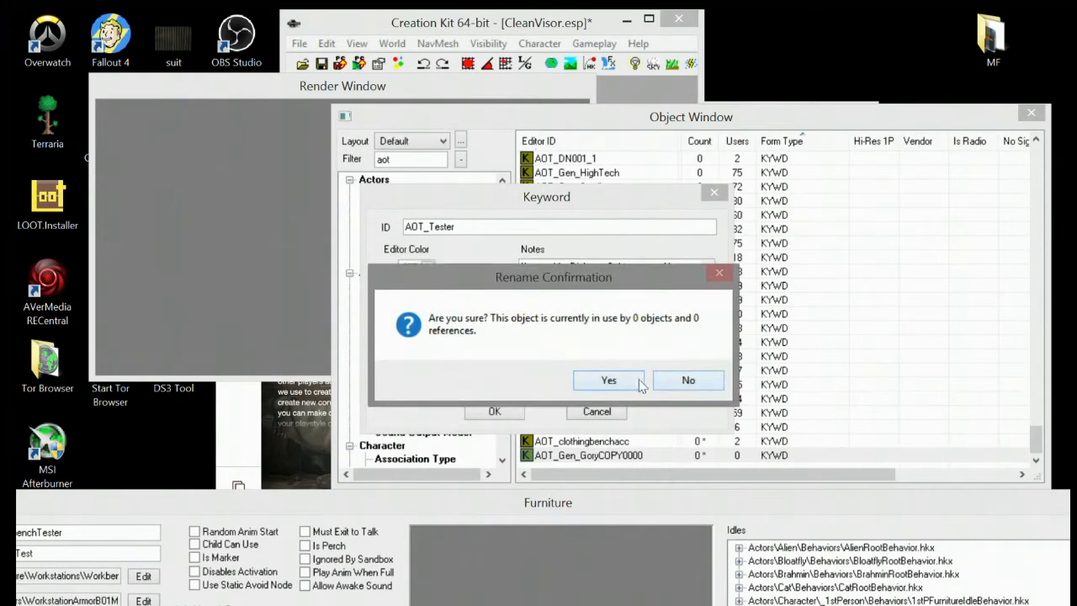
{"action": "left_click", "coordinate": [613, 379]}
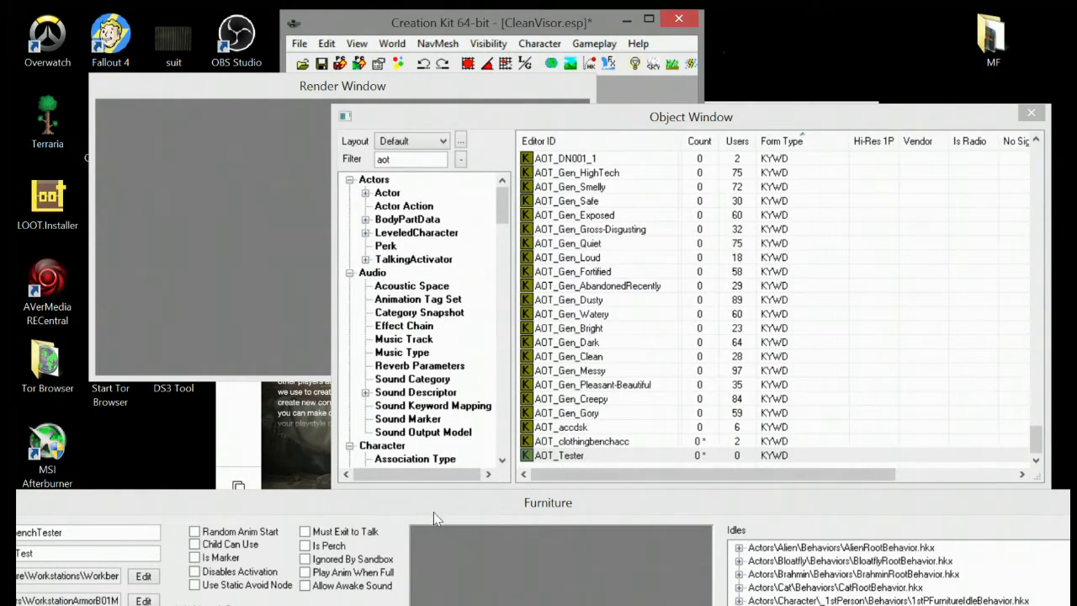
Step: Add the AOT_Tester keyword to the WorkbenchTester furniture record and dismiss the Warnings window
{"action": "left_click_drag", "start_coordinate": [427, 511], "coordinate": [414, 137]}
{"action": "right_click", "coordinate": [780, 469]}
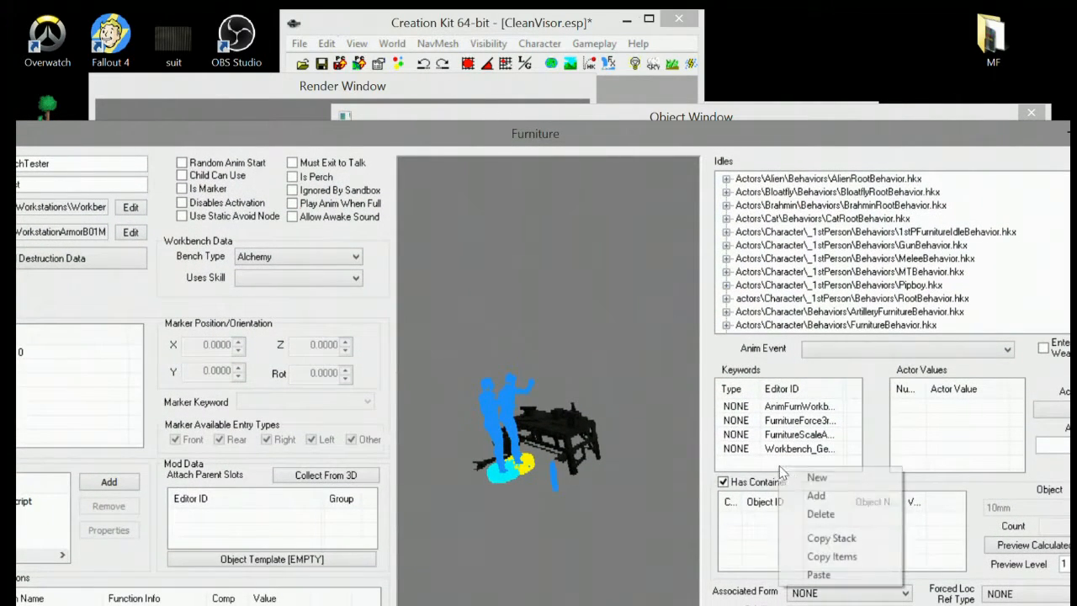
{"action": "left_click", "coordinate": [839, 500]}
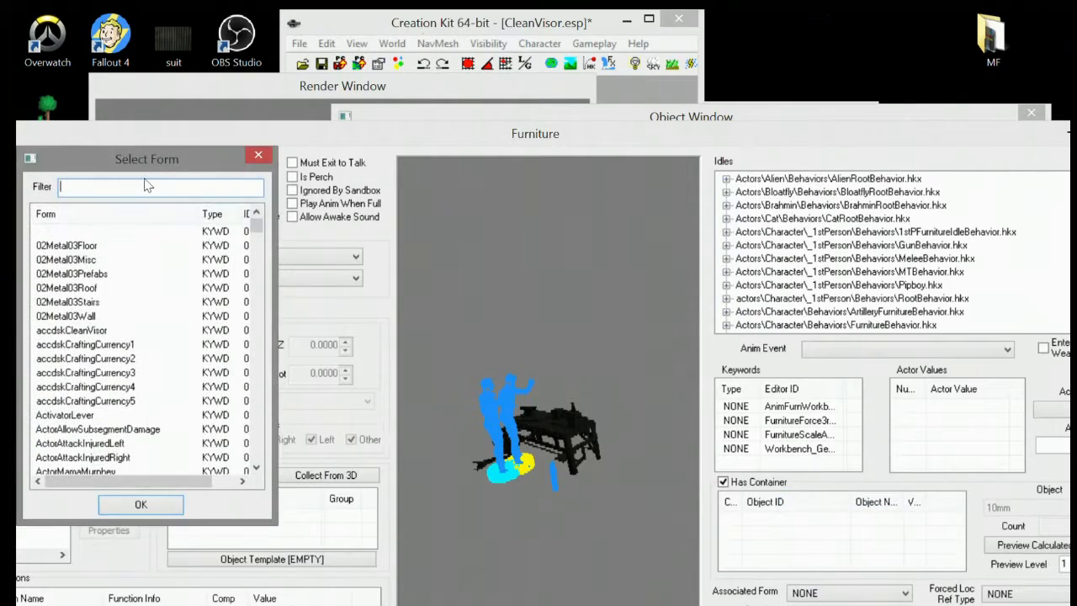
{"action": "type", "text": "aot"}
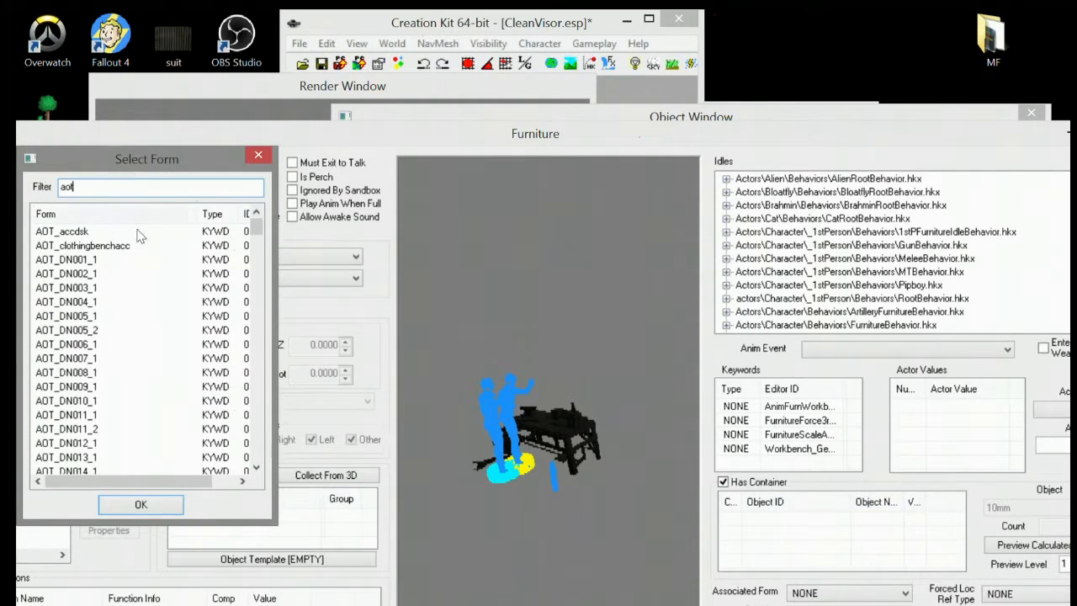
{"action": "left_click_drag", "start_coordinate": [258, 225], "coordinate": [264, 478]}
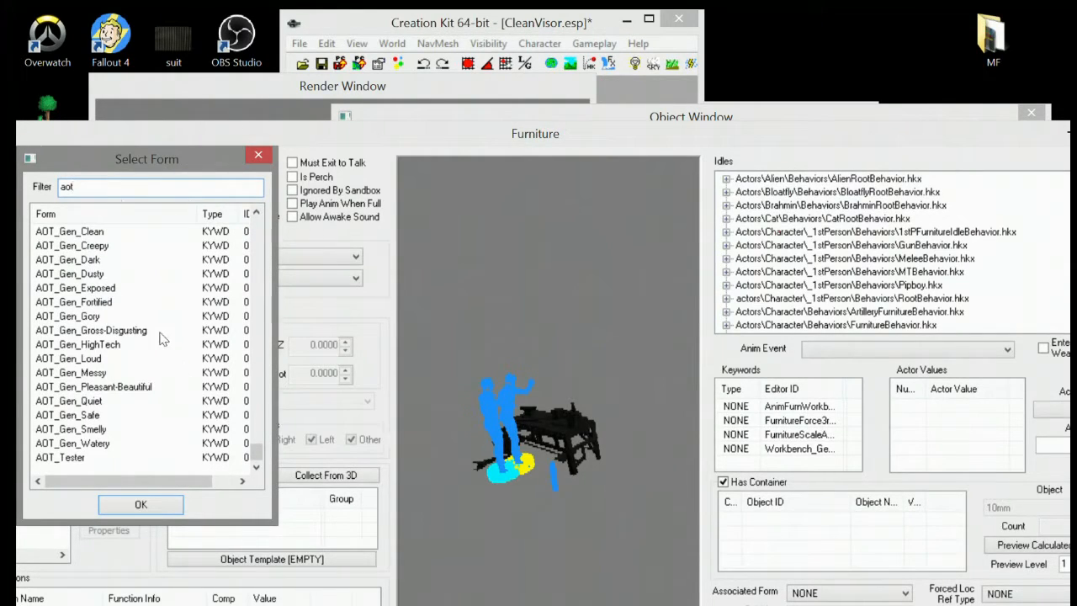
{"action": "double_click", "coordinate": [60, 460]}
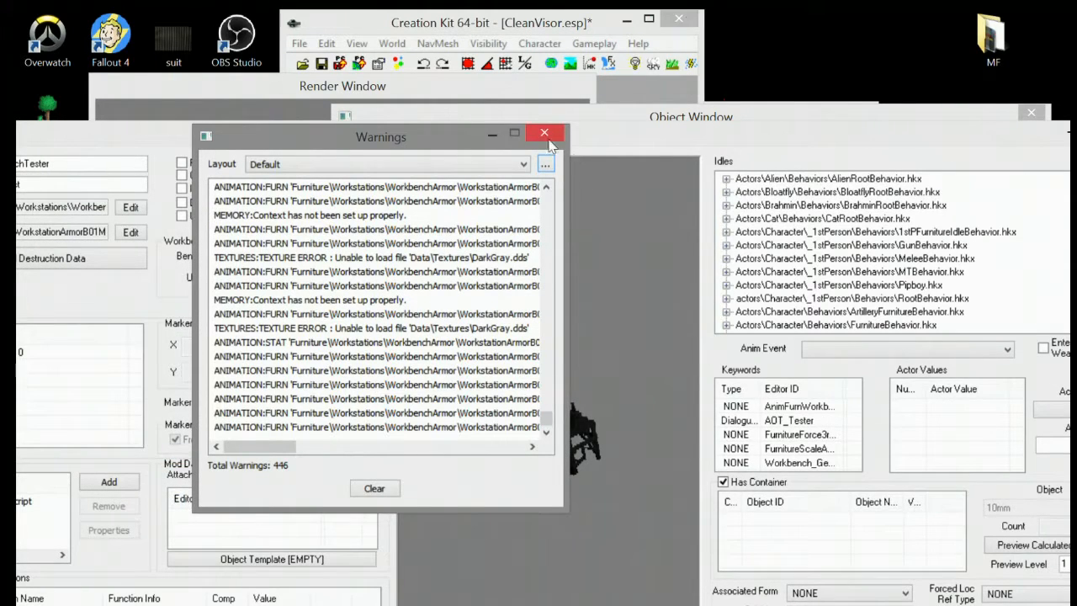
{"action": "left_click", "coordinate": [547, 137]}
Step: Save the WorkbenchTester furniture record, renaming the existing copy instead of creating a new form
{"action": "left_click_drag", "start_coordinate": [597, 130], "coordinate": [464, 78]}
{"action": "left_click", "coordinate": [897, 589]}
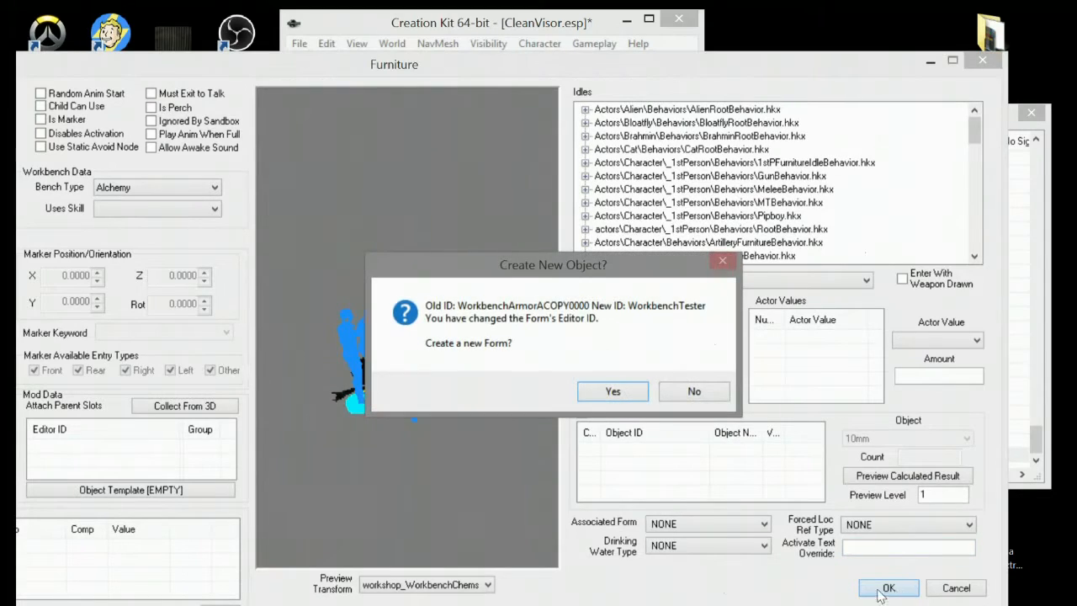
{"action": "left_click", "coordinate": [692, 389]}
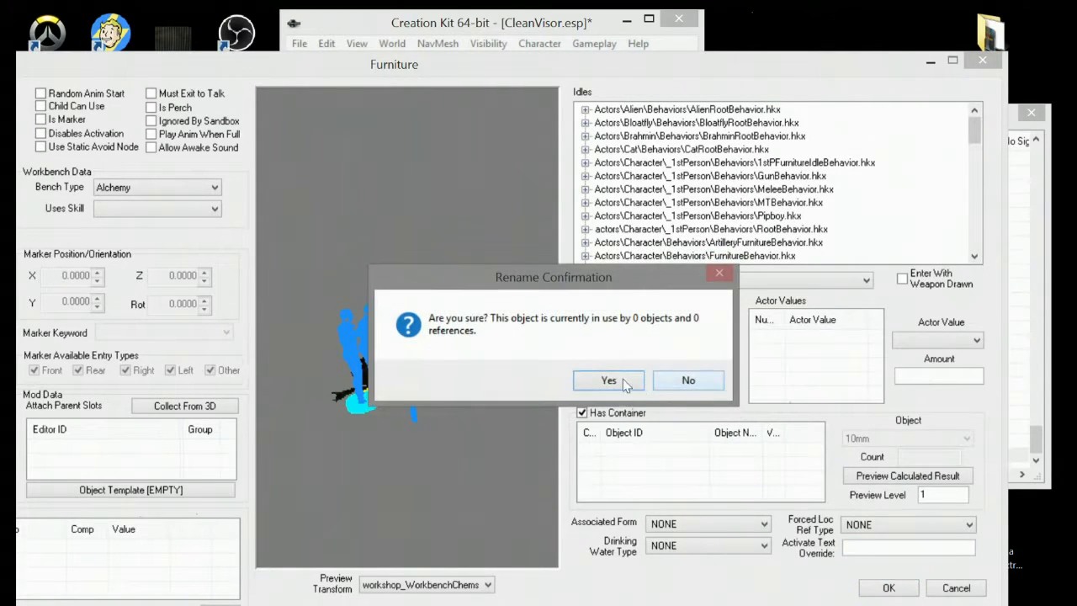
{"action": "left_click", "coordinate": [614, 381]}
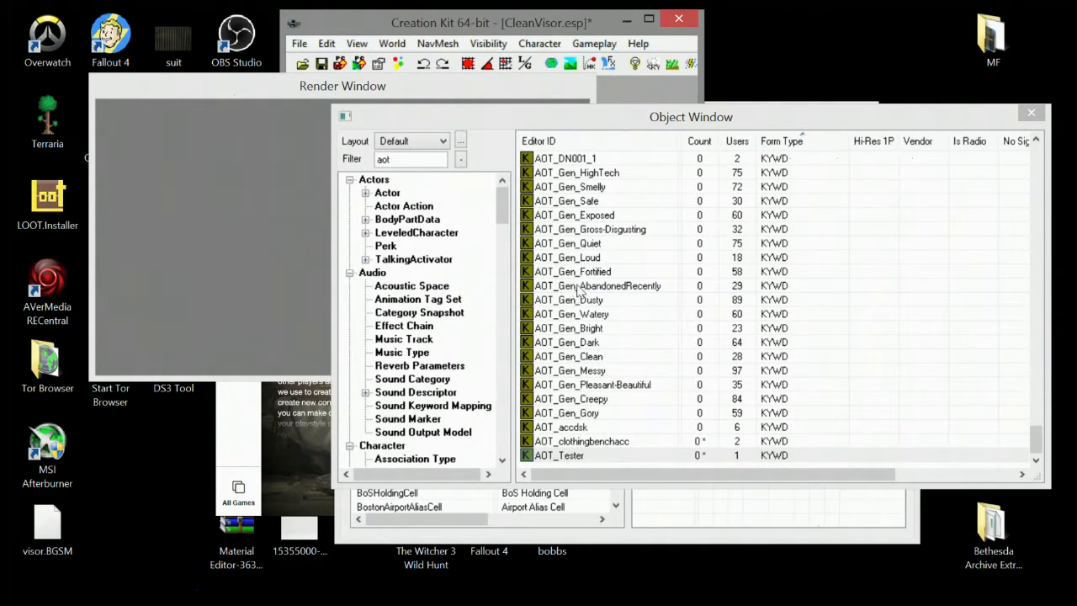
Step: Filter the Object Window by workbench and look through the matching constructible object, furniture and keyword records
{"action": "left_click_drag", "start_coordinate": [403, 164], "coordinate": [362, 166]}
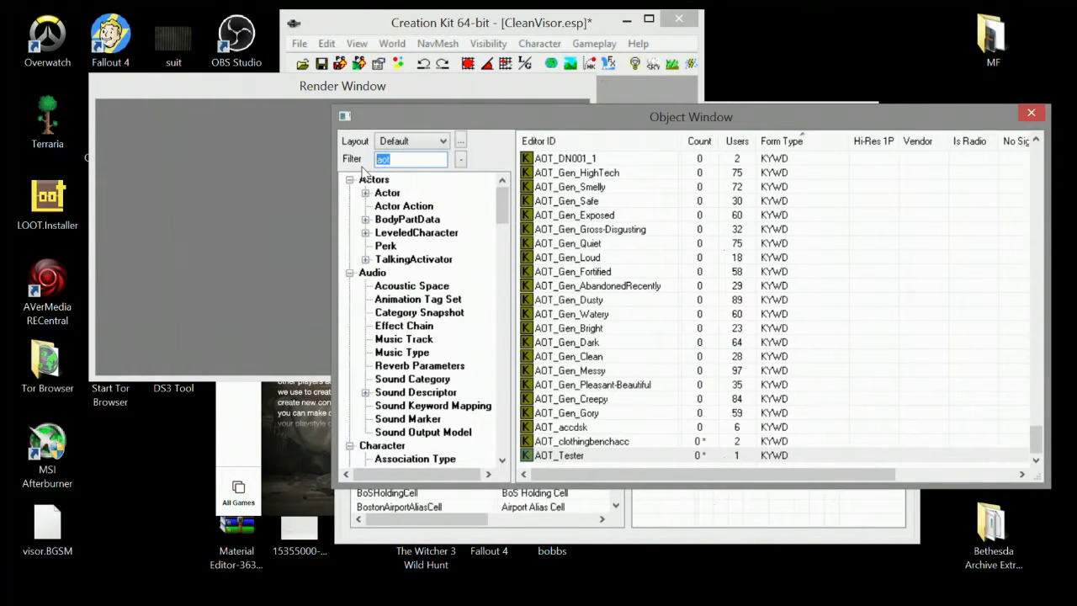
{"action": "type", "text": "wo"}
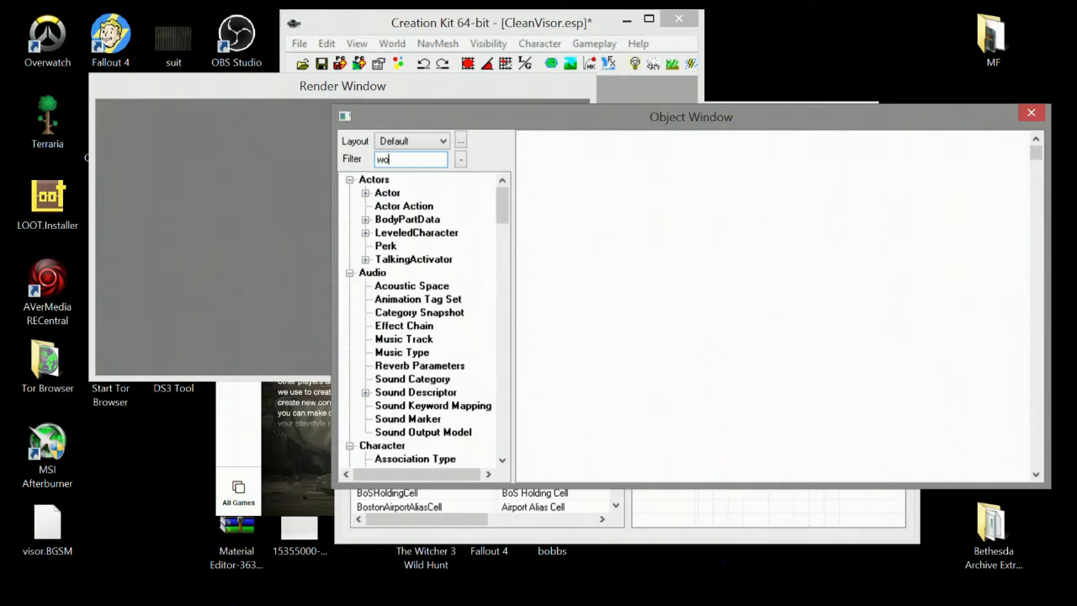
{"action": "type", "text": "rkben"}
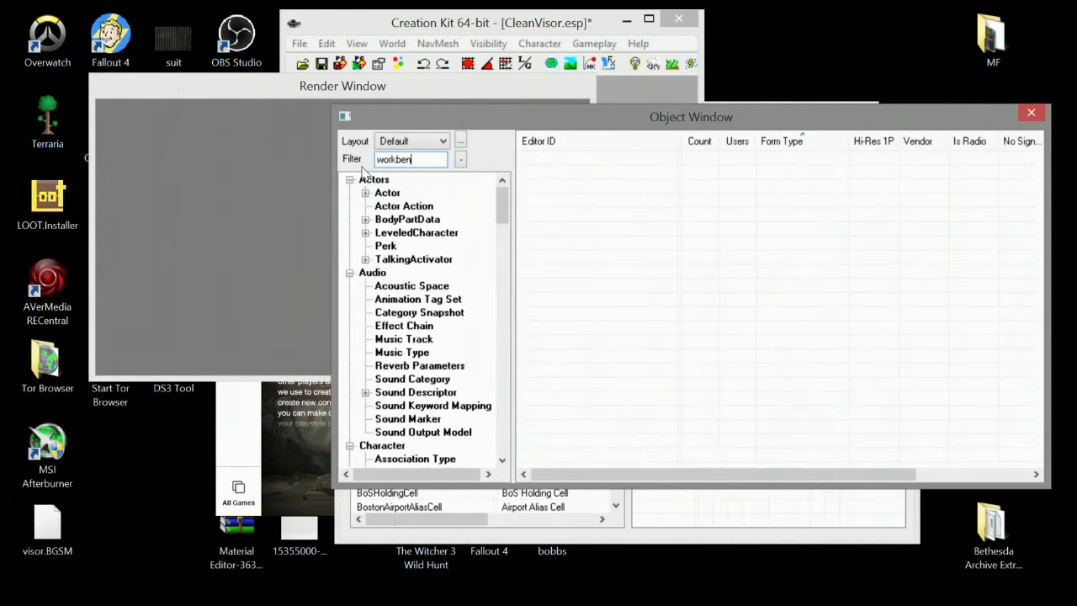
{"action": "type", "text": "ch"}
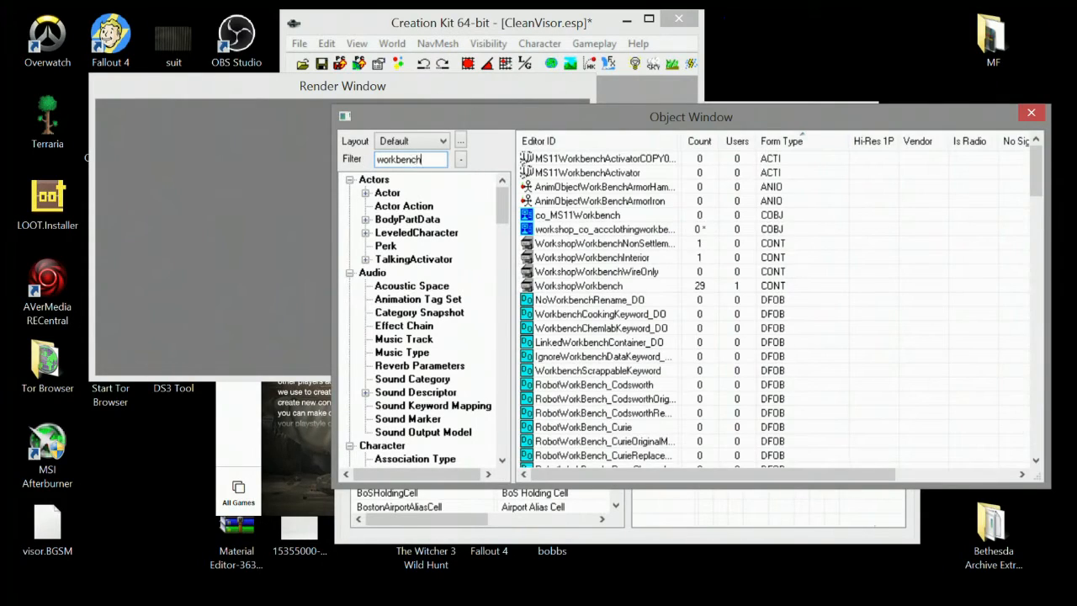
{"action": "left_click", "coordinate": [602, 301]}
{"action": "scroll", "coordinate": [603, 308], "scroll_direction": "down", "scroll_amount": 2}
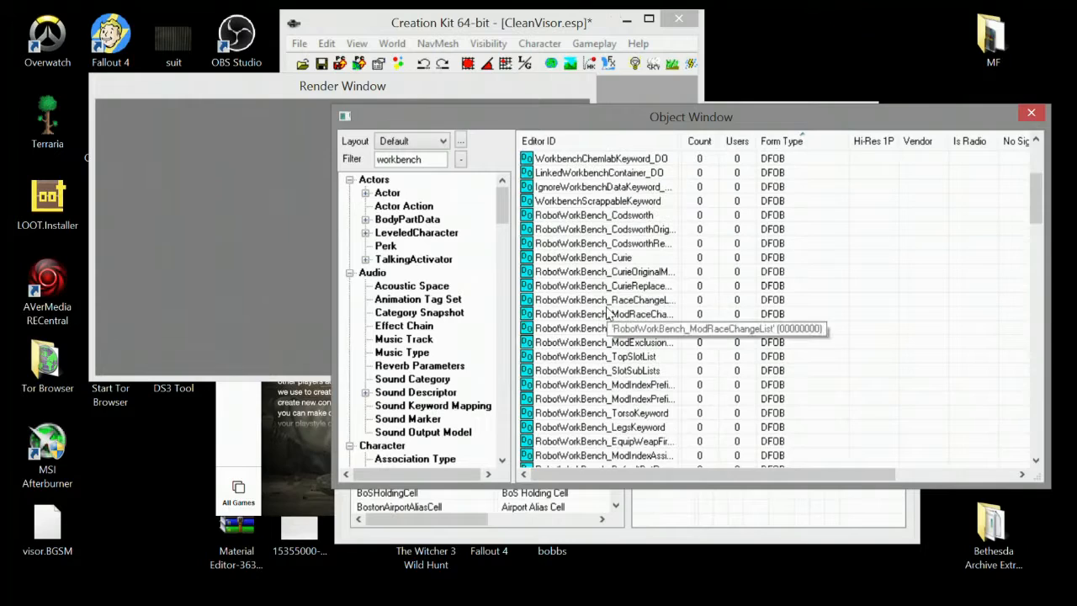
{"action": "scroll", "coordinate": [608, 309], "scroll_direction": "down", "scroll_amount": 8}
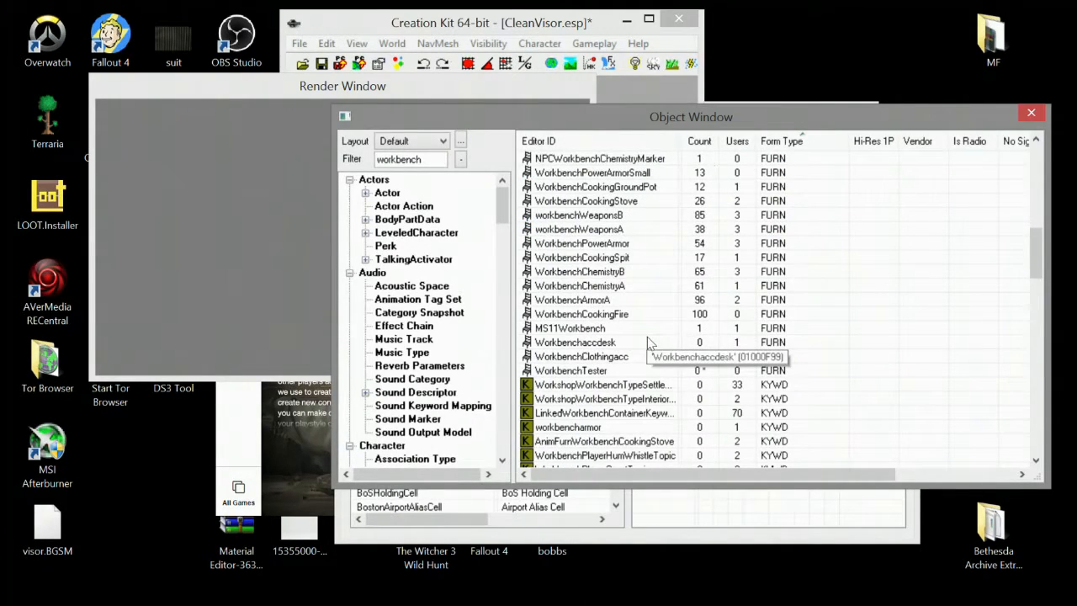
{"action": "scroll", "coordinate": [647, 337], "scroll_direction": "up", "scroll_amount": 8}
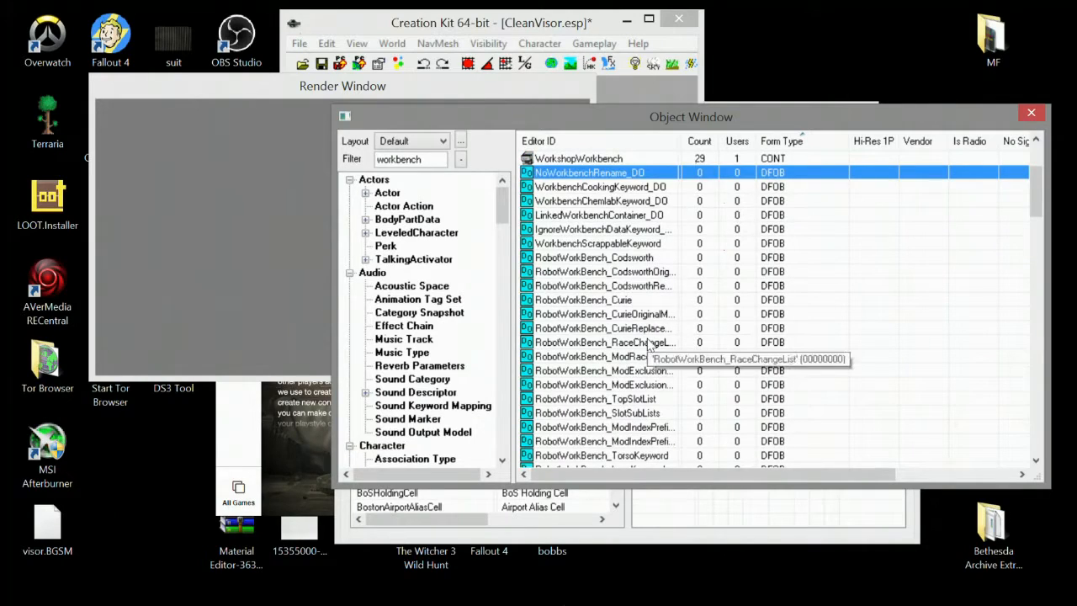
{"action": "scroll", "coordinate": [649, 341], "scroll_direction": "down", "scroll_amount": 20}
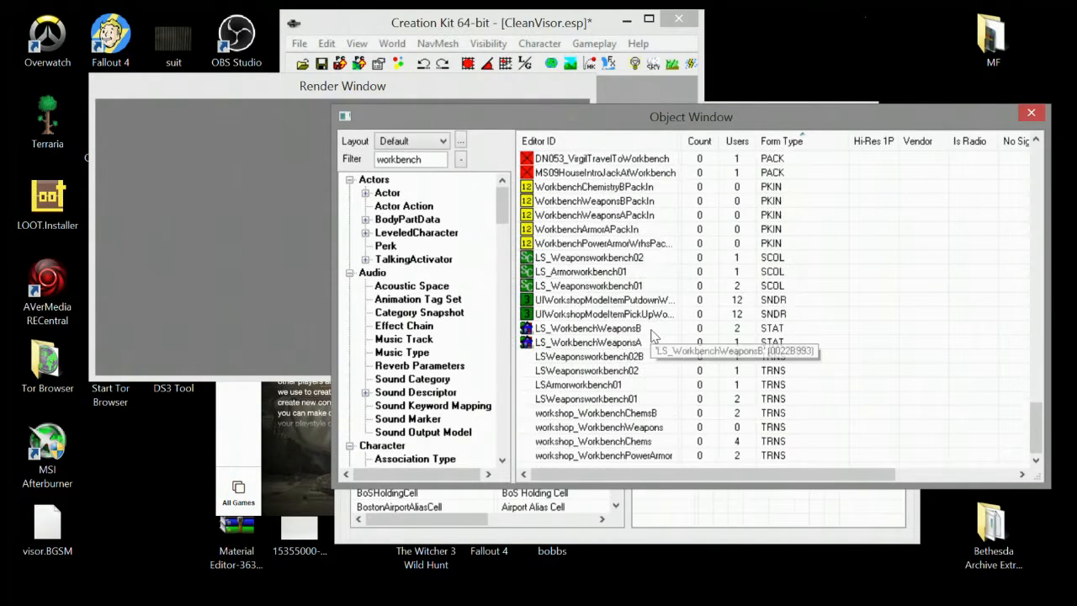
{"action": "left_click_drag", "start_coordinate": [1041, 412], "coordinate": [1052, 160]}
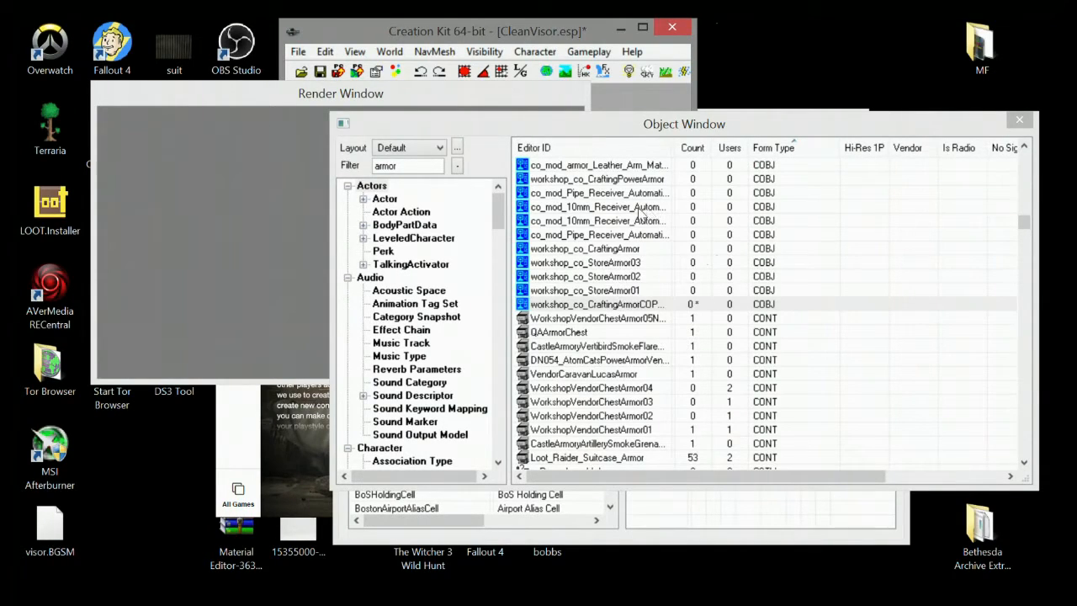
Step: Open the copied armor workbench constructible object and change its ID to workshop_co_CraftingTester
{"action": "left_click", "coordinate": [588, 248]}
{"action": "left_click", "coordinate": [600, 304]}
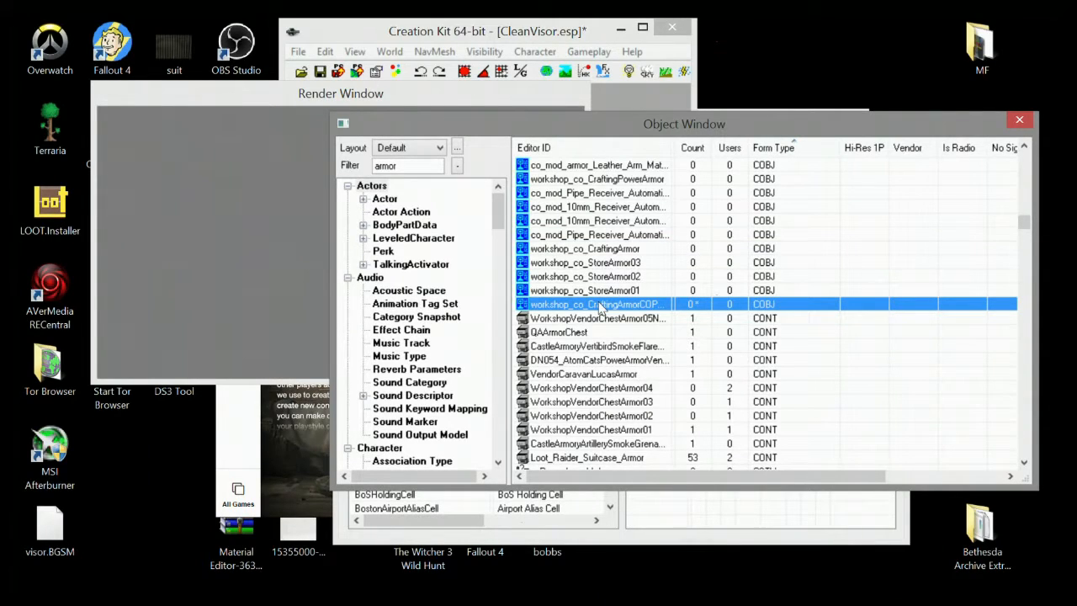
{"action": "double_click", "coordinate": [599, 305]}
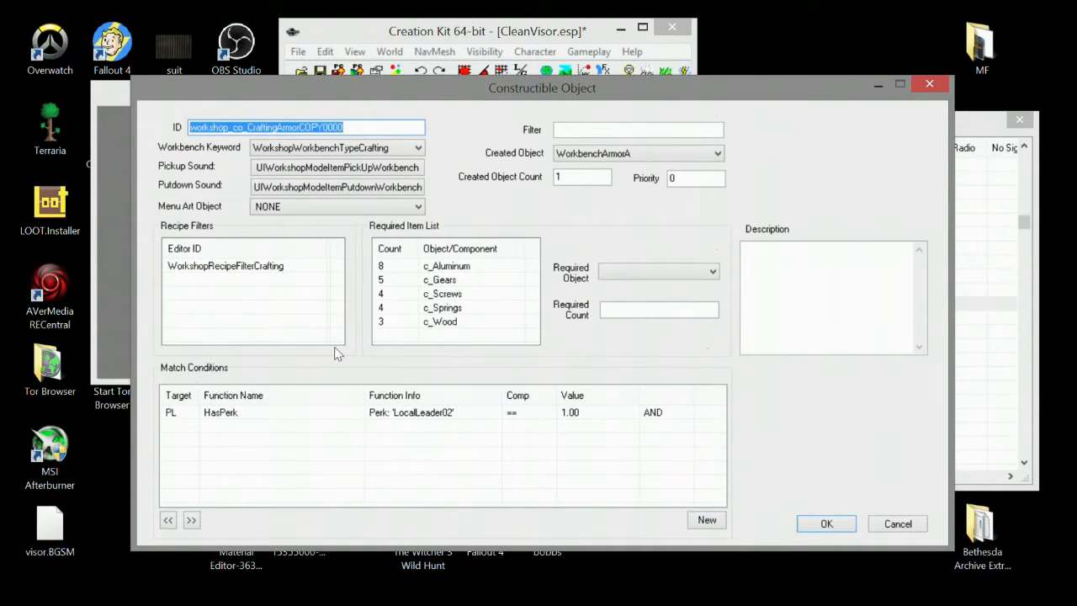
{"action": "left_click_drag", "start_coordinate": [360, 128], "coordinate": [280, 158]}
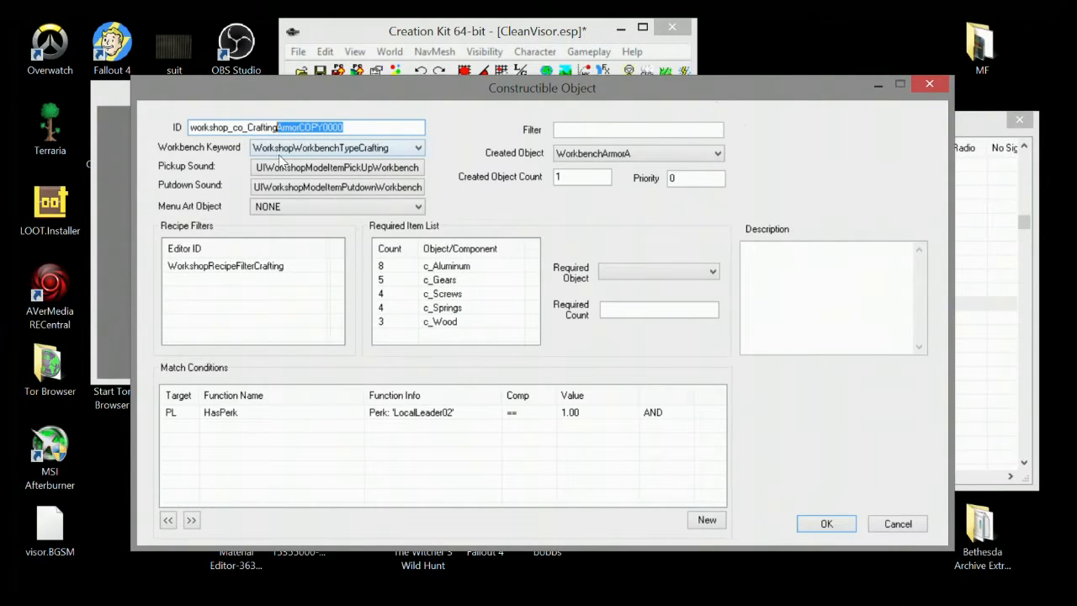
{"action": "type", "text": "Teste"}
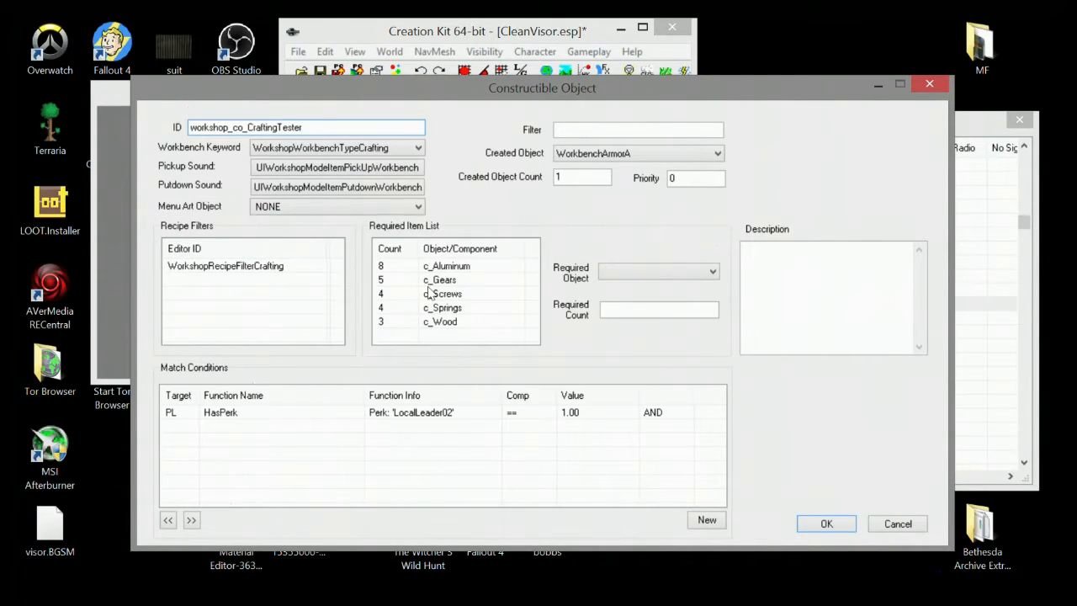
{"action": "right_click", "coordinate": [505, 310]}
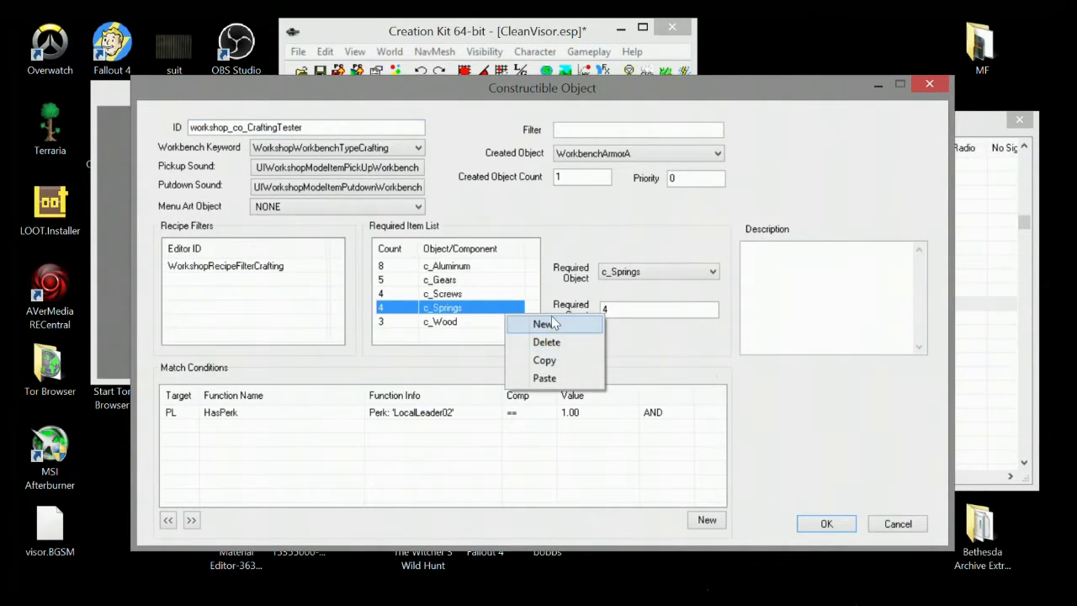
{"action": "left_click", "coordinate": [454, 350]}
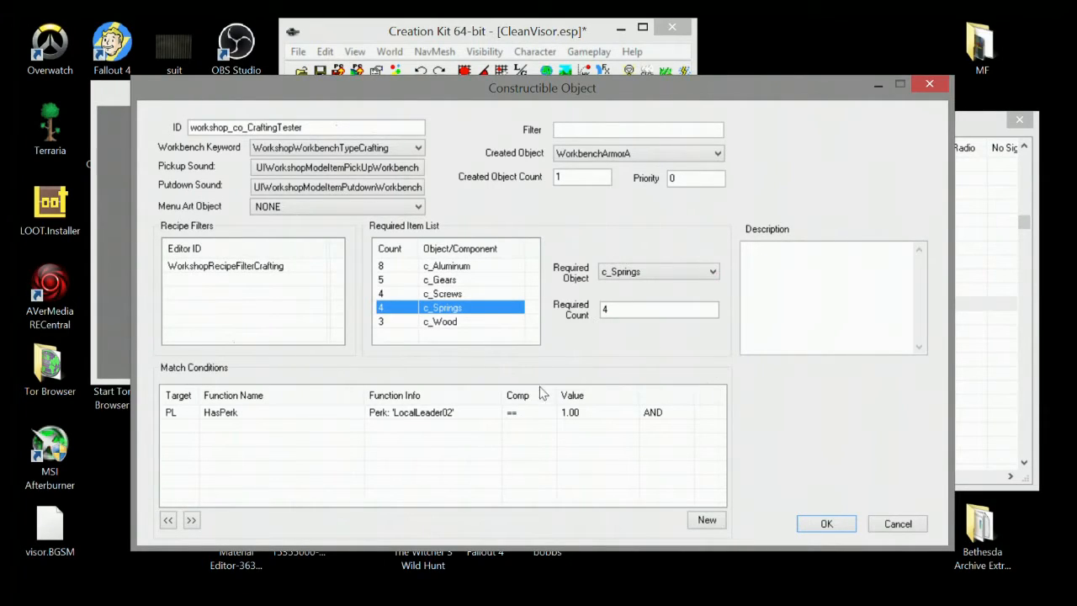
{"action": "right_click", "coordinate": [352, 439]}
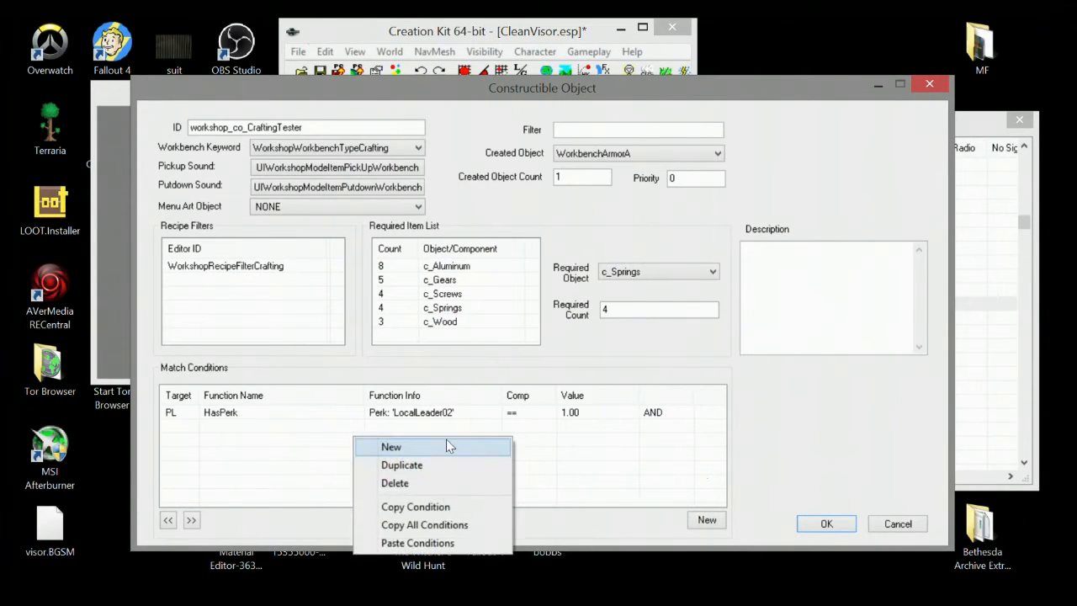
{"action": "left_click", "coordinate": [328, 460]}
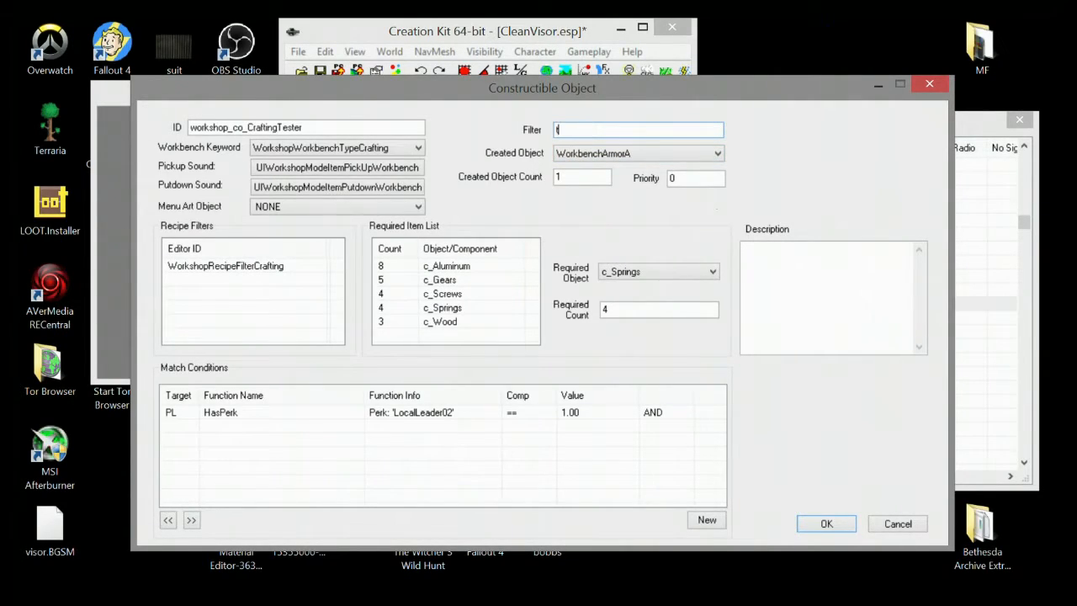
Step: Filter the created objects by test, choose WorkbenchTester, and save the record, renaming the copy instead of creating a new form
{"action": "type", "text": "este"}
{"action": "left_click", "coordinate": [605, 153]}
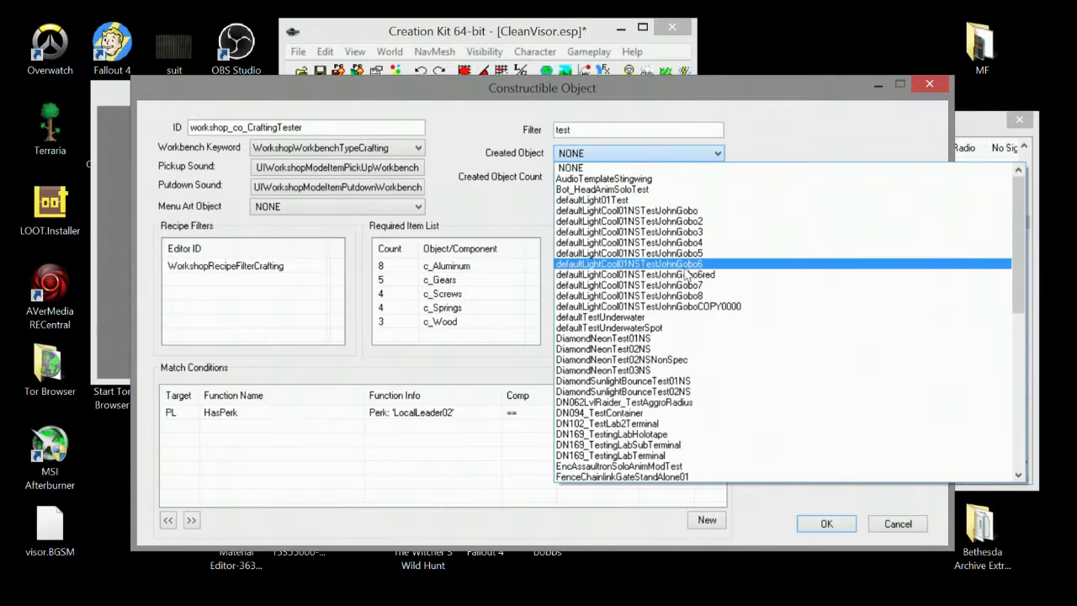
{"action": "scroll", "coordinate": [842, 278], "scroll_direction": "down", "scroll_amount": 12}
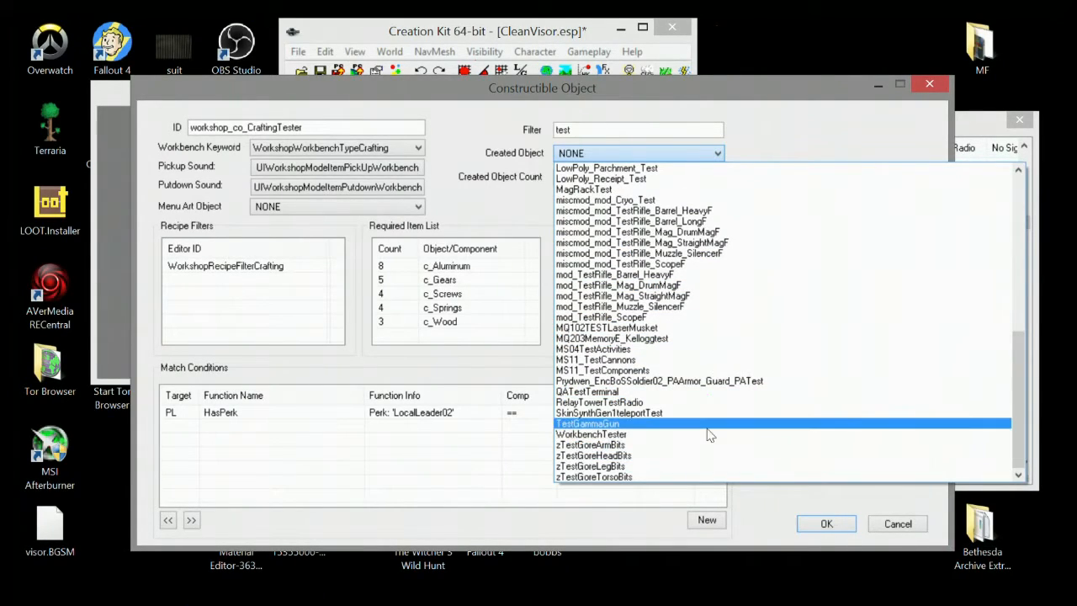
{"action": "left_click", "coordinate": [678, 436]}
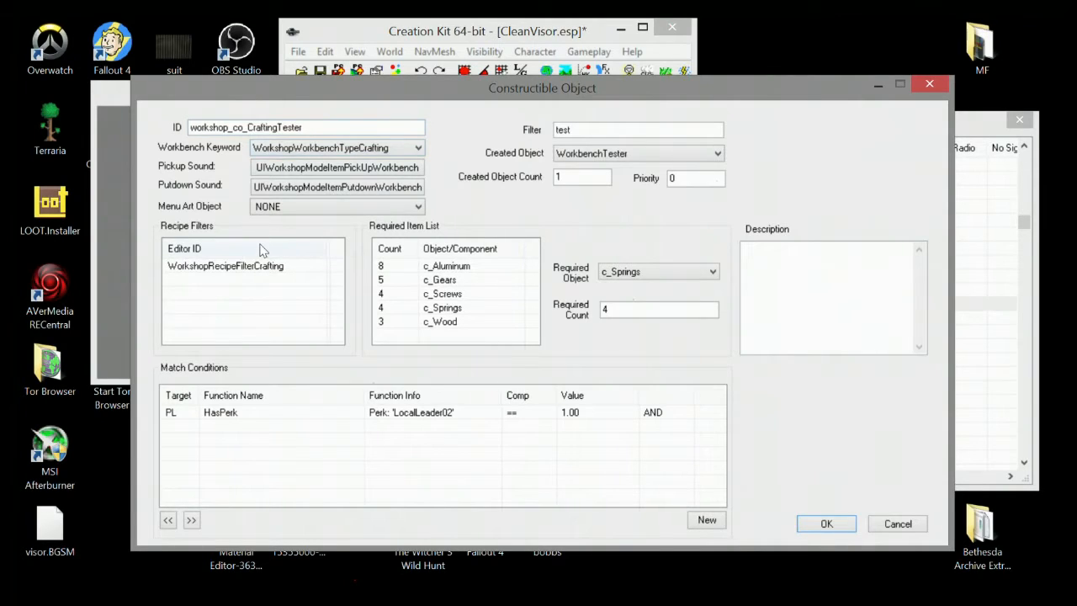
{"action": "left_click", "coordinate": [821, 524]}
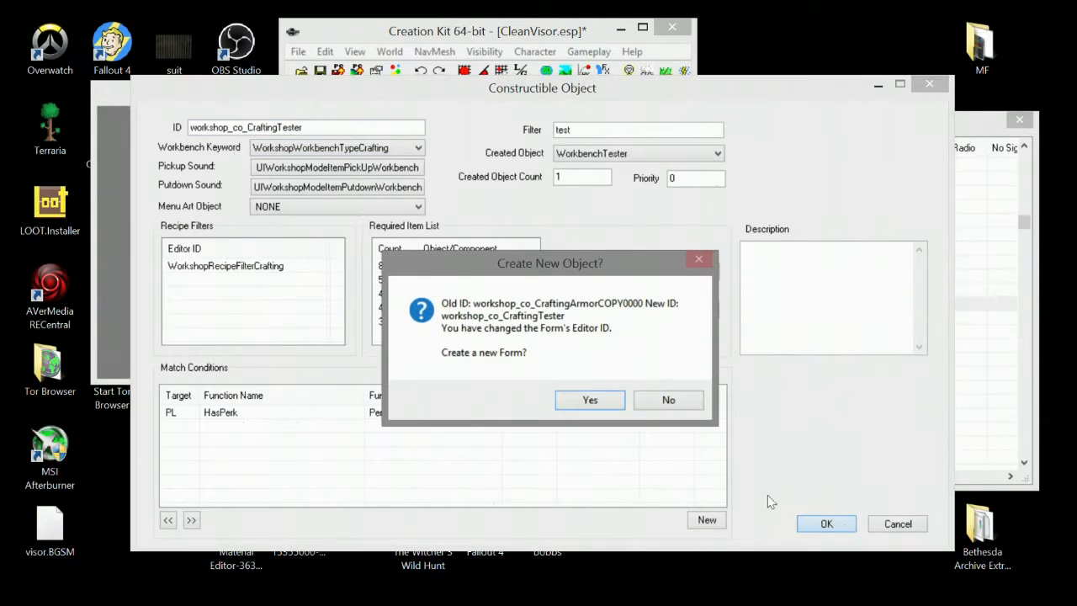
{"action": "left_click", "coordinate": [682, 404]}
{"action": "left_click", "coordinate": [624, 386]}
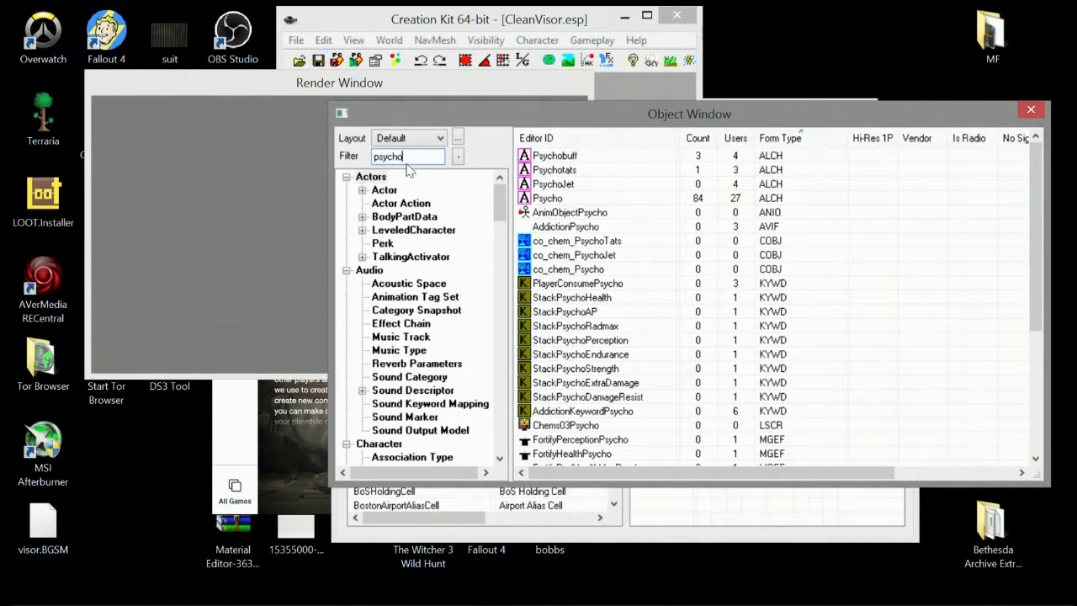
Step: Examine the workbench keyword, recipe filter and required items of the co_chem_Psycho constructible object, and close it without editing
{"action": "left_click", "coordinate": [584, 271]}
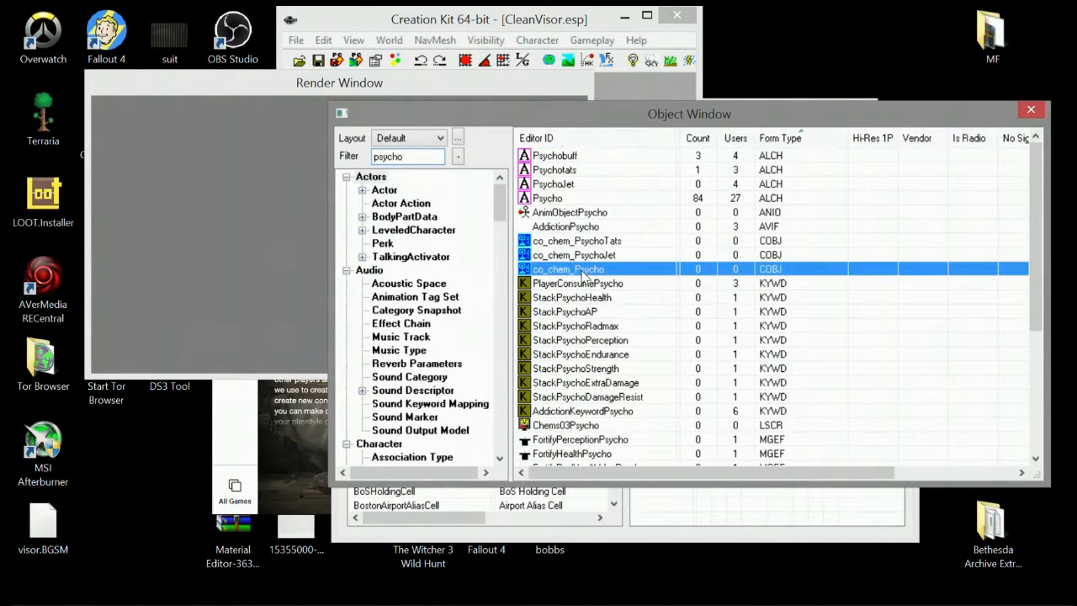
{"action": "double_click", "coordinate": [584, 271]}
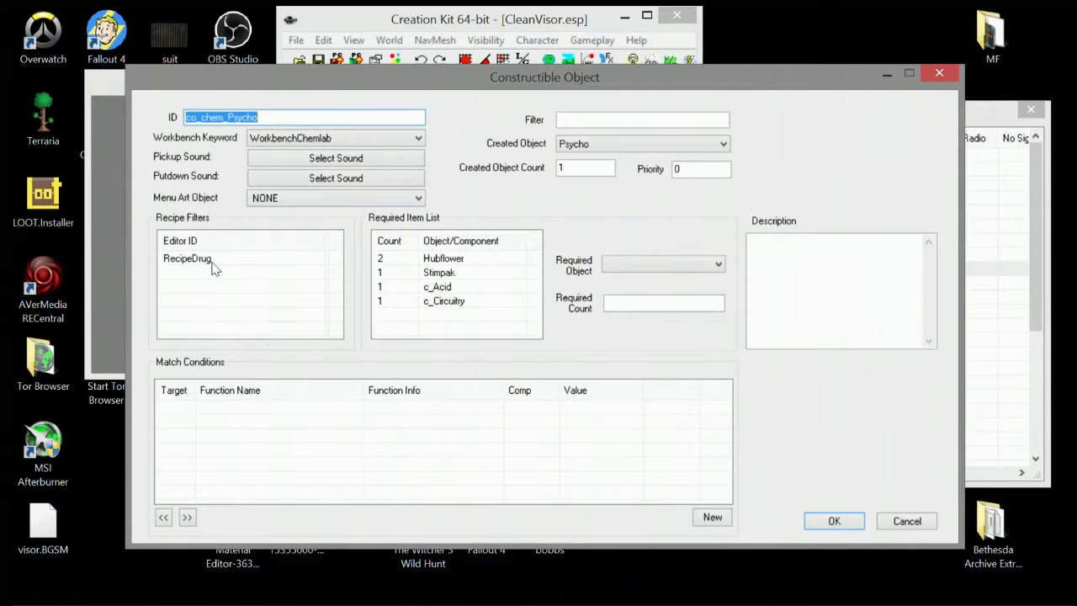
{"action": "left_click", "coordinate": [940, 76]}
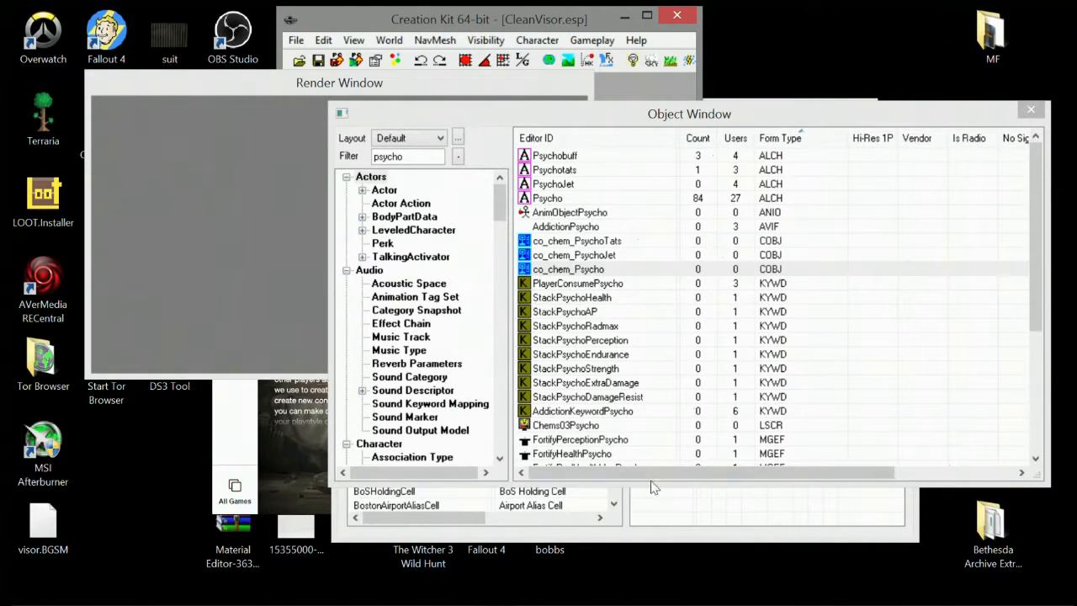
Step: Duplicate the PlayerConsumePsycho keyword and set the copy's ID to testeryum
{"action": "right_click", "coordinate": [556, 285]}
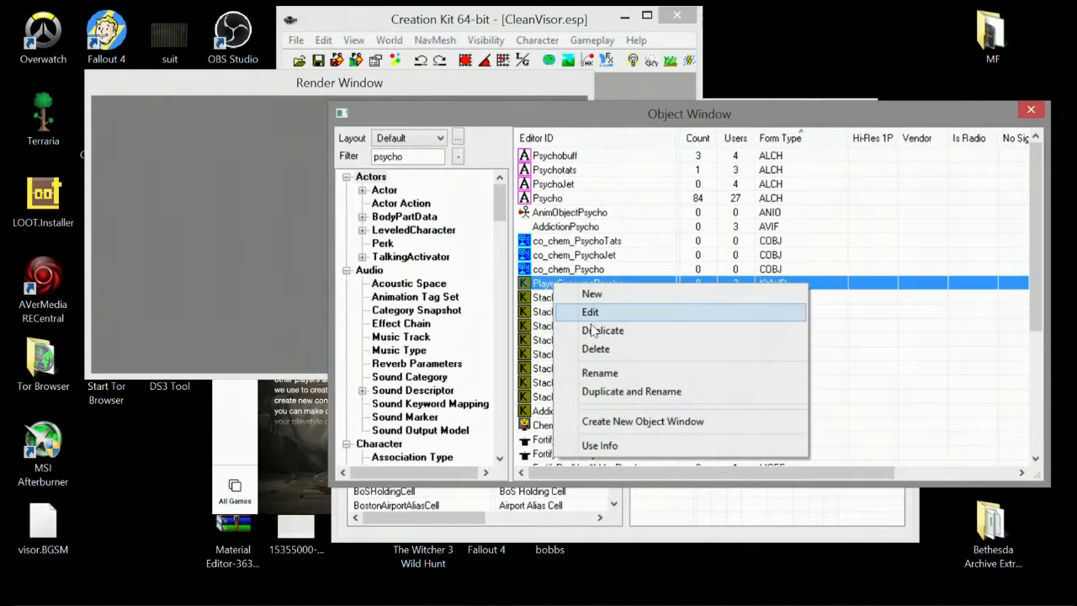
{"action": "left_click", "coordinate": [598, 331]}
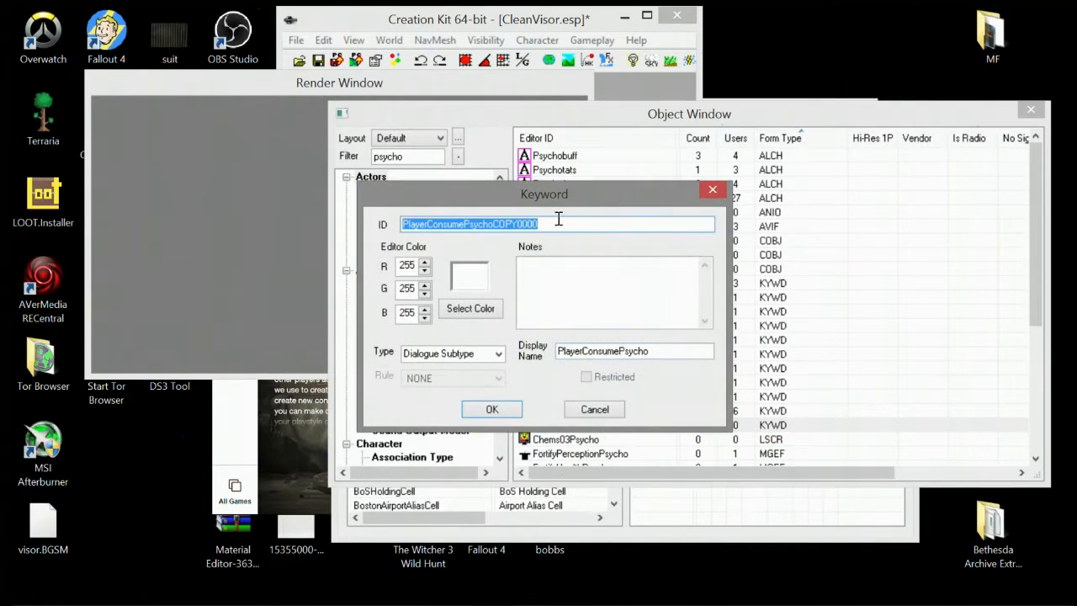
{"action": "left_click_drag", "start_coordinate": [558, 224], "coordinate": [328, 242]}
{"action": "type", "text": "Yum"}
{"action": "key", "text": "BackSpace"}
{"action": "key", "text": "BackSpace"}
{"action": "key", "text": "BackSpace"}
{"action": "type", "text": "testeryum"}
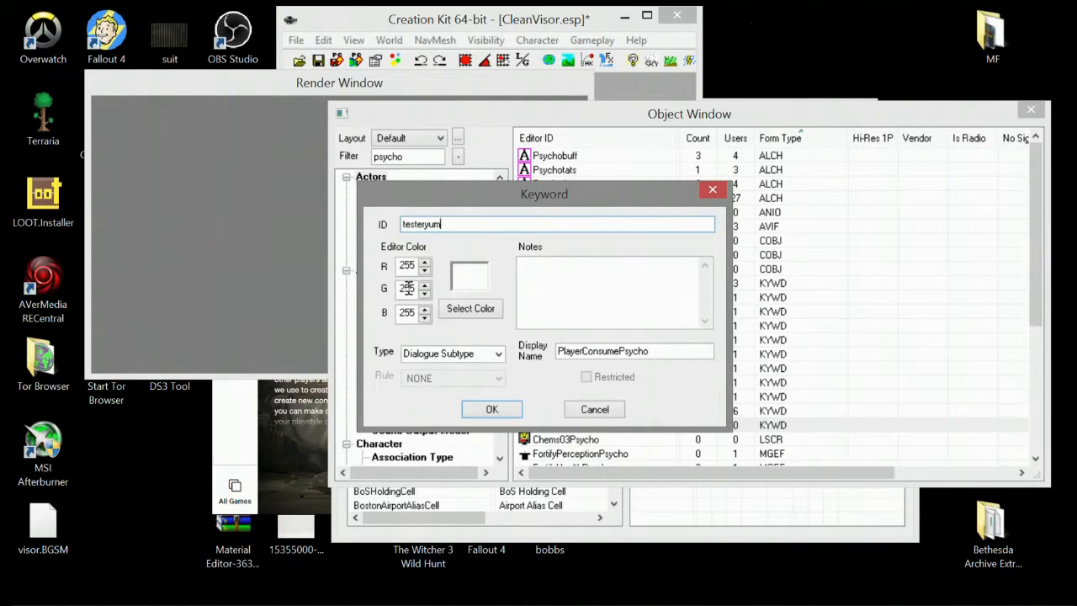
Step: Set the testeryum keyword's type to Recipe Filter and its display name to Yummy, and save it without creating a new form
{"action": "left_click", "coordinate": [498, 354]}
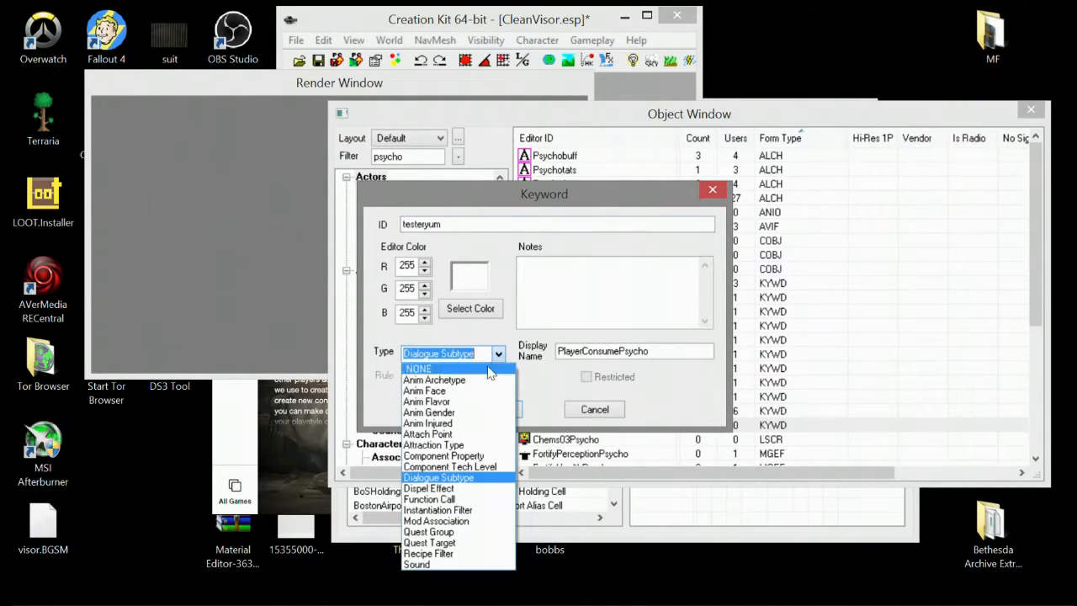
{"action": "left_click", "coordinate": [455, 554]}
{"action": "double_click", "coordinate": [664, 351]}
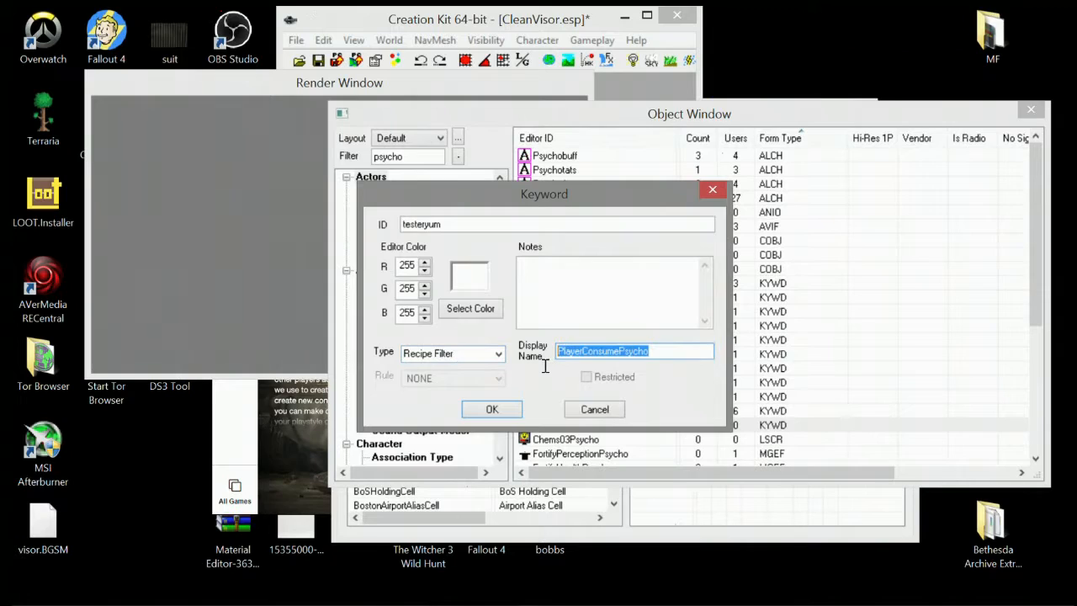
{"action": "type", "text": "Yummy"}
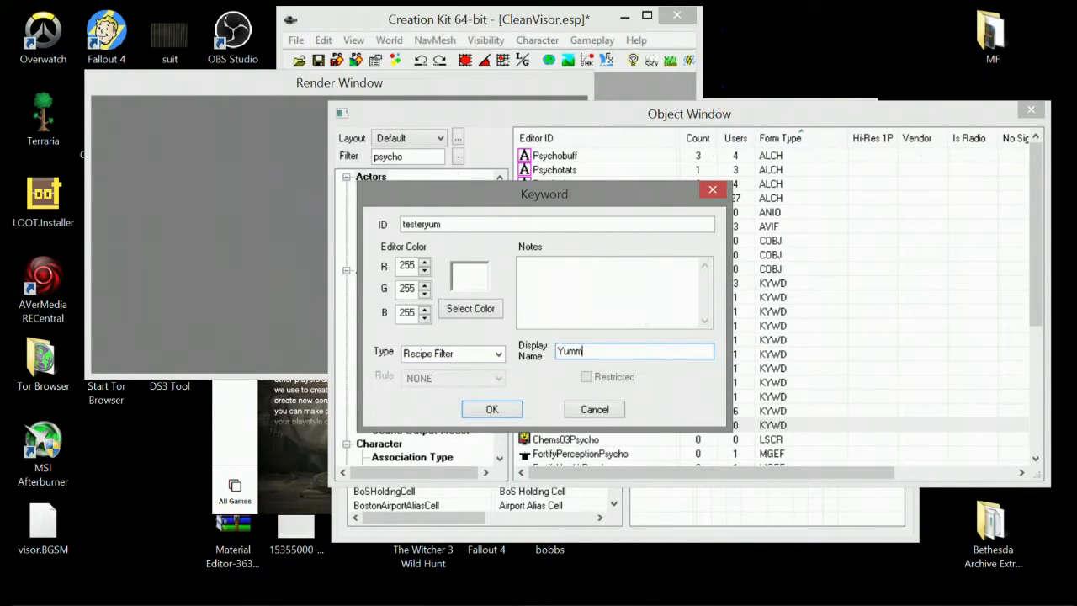
{"action": "left_click", "coordinate": [503, 411]}
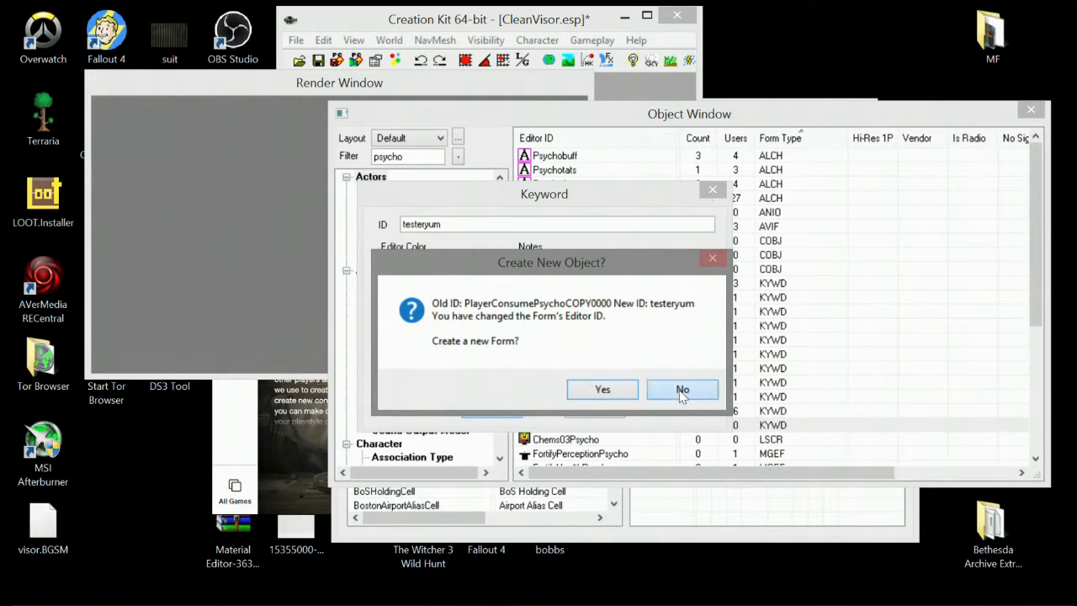
{"action": "left_click", "coordinate": [680, 387]}
{"action": "left_click", "coordinate": [606, 380]}
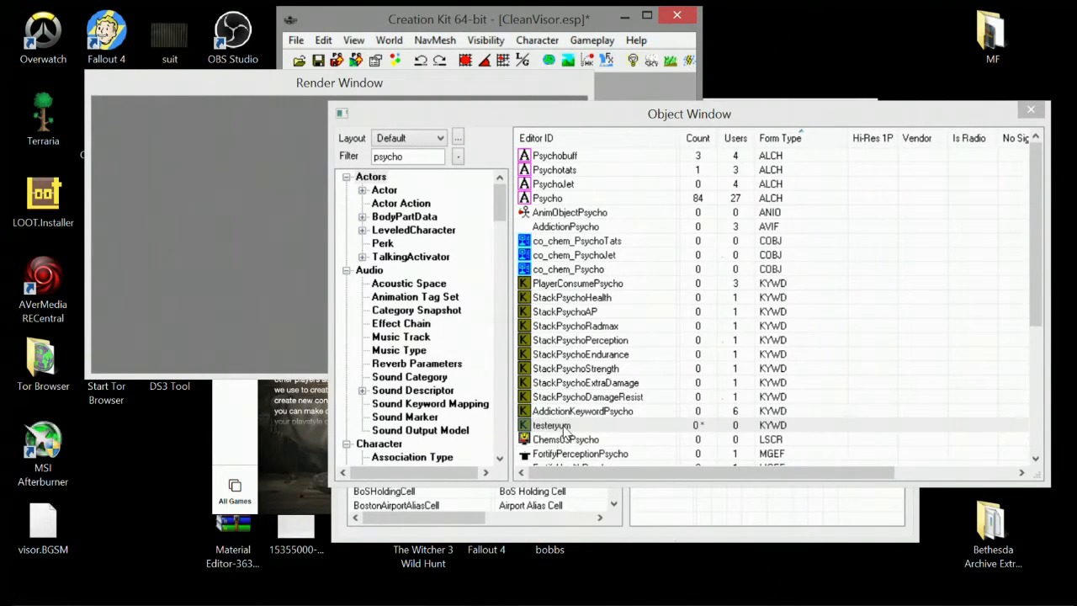
Step: Duplicate the co_chem_Psycho constructible object and open the copy for editing
{"action": "right_click", "coordinate": [582, 271]}
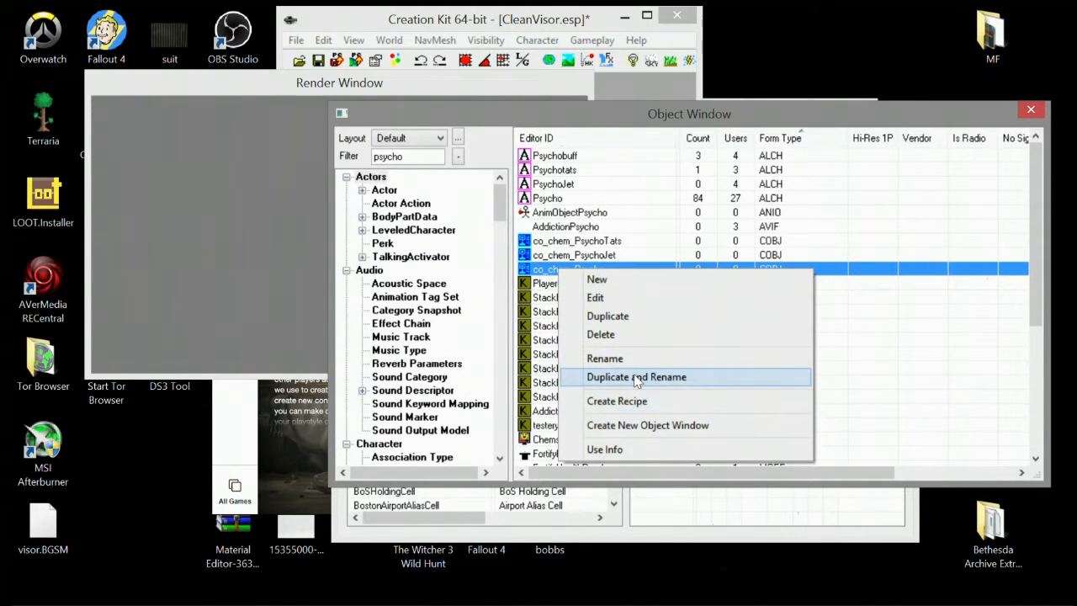
{"action": "left_click", "coordinate": [620, 316]}
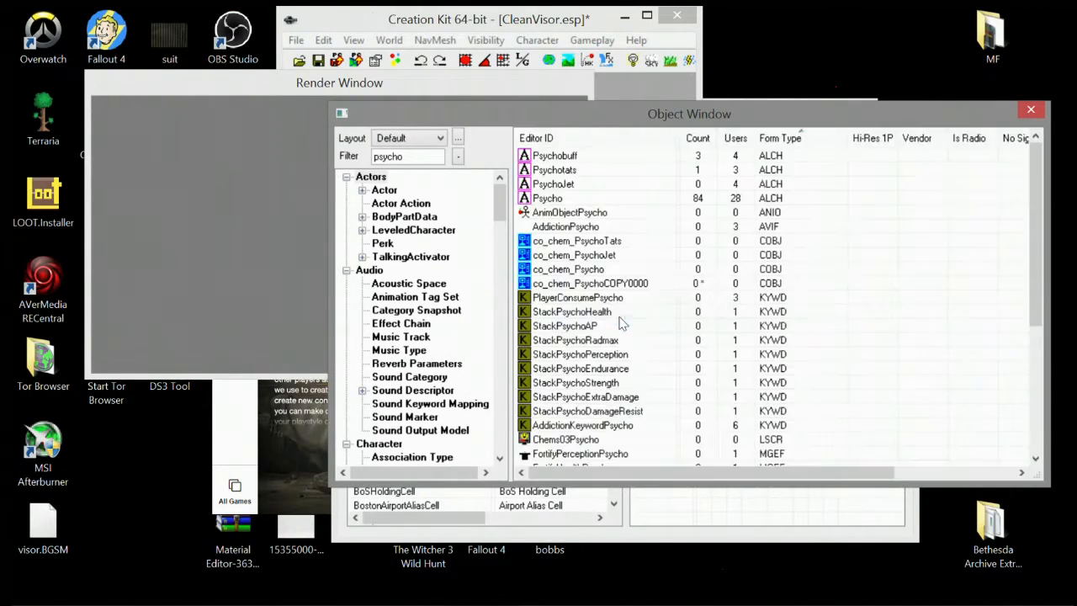
{"action": "left_click", "coordinate": [545, 285]}
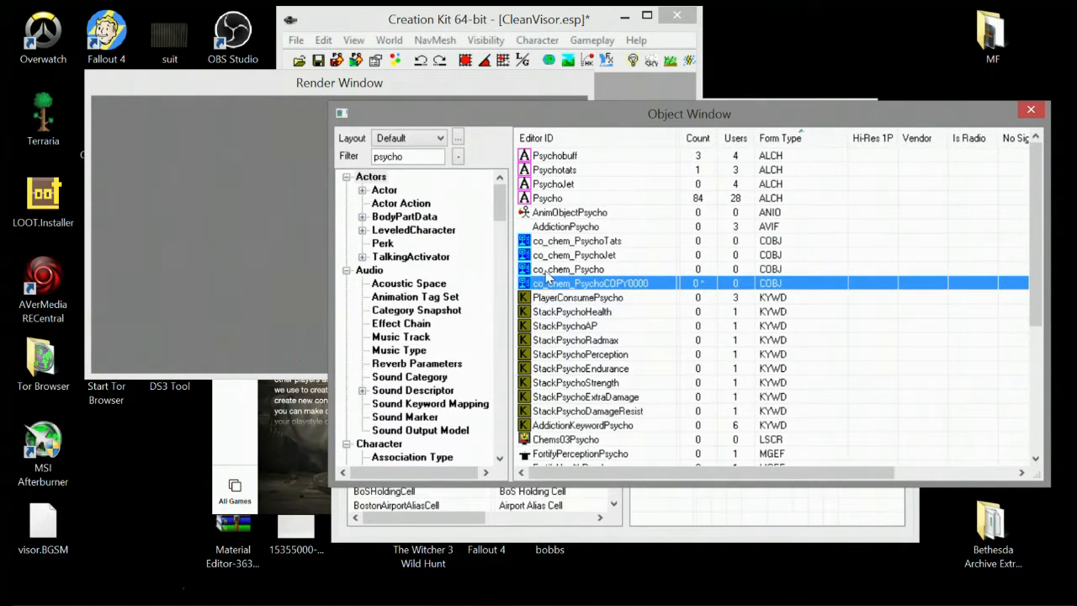
{"action": "double_click", "coordinate": [556, 284]}
Step: Set the copied recipe's ID to co_sweetroll and its workbench keyword to AOT_Tester
{"action": "left_click_drag", "start_coordinate": [309, 116], "coordinate": [201, 149]}
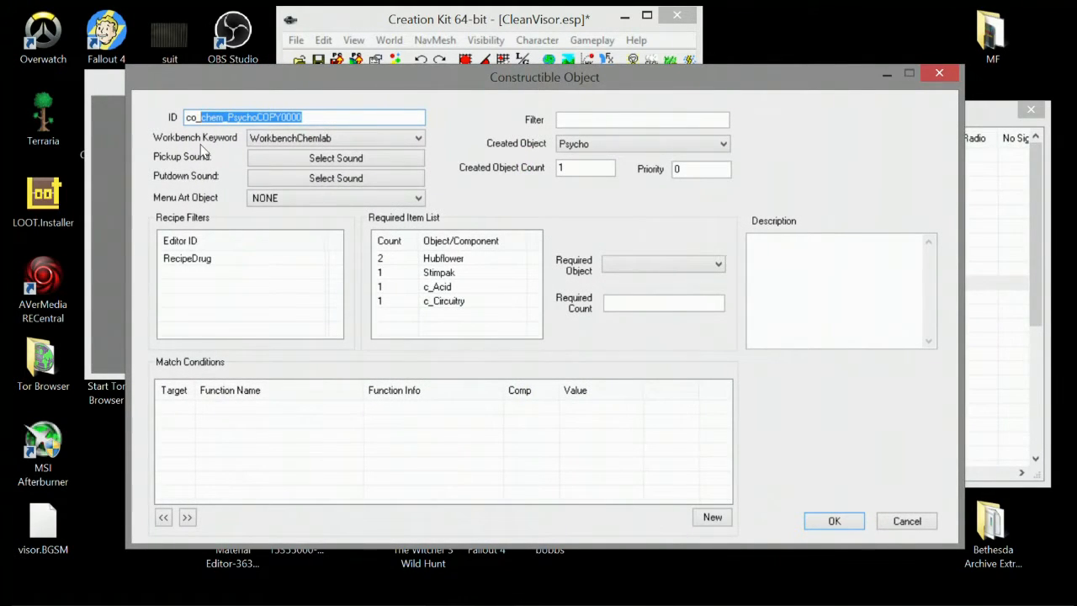
{"action": "type", "text": "sweetroll"}
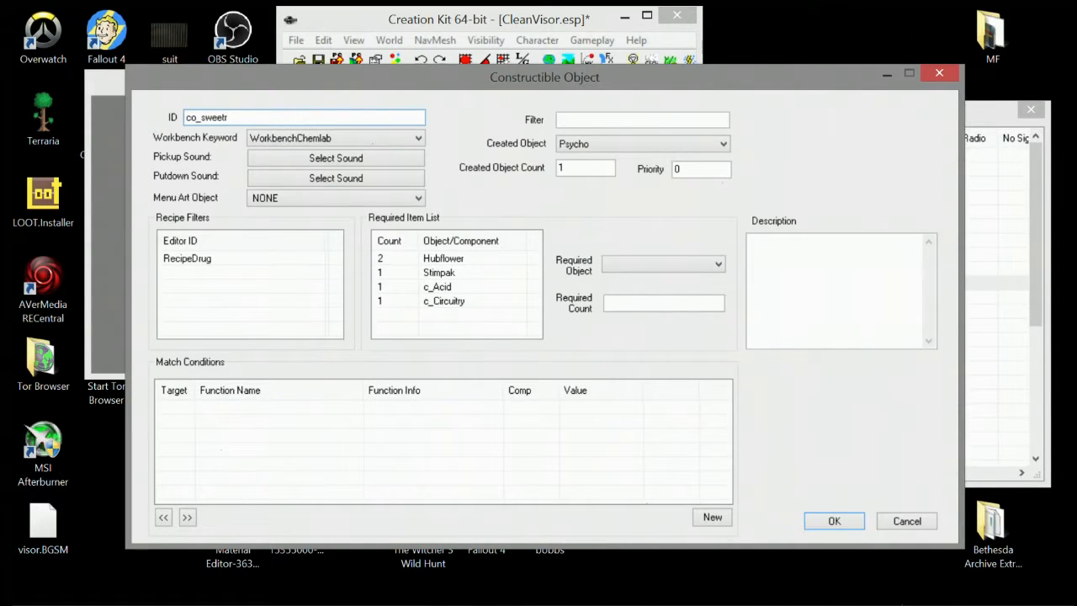
{"action": "left_click", "coordinate": [356, 138]}
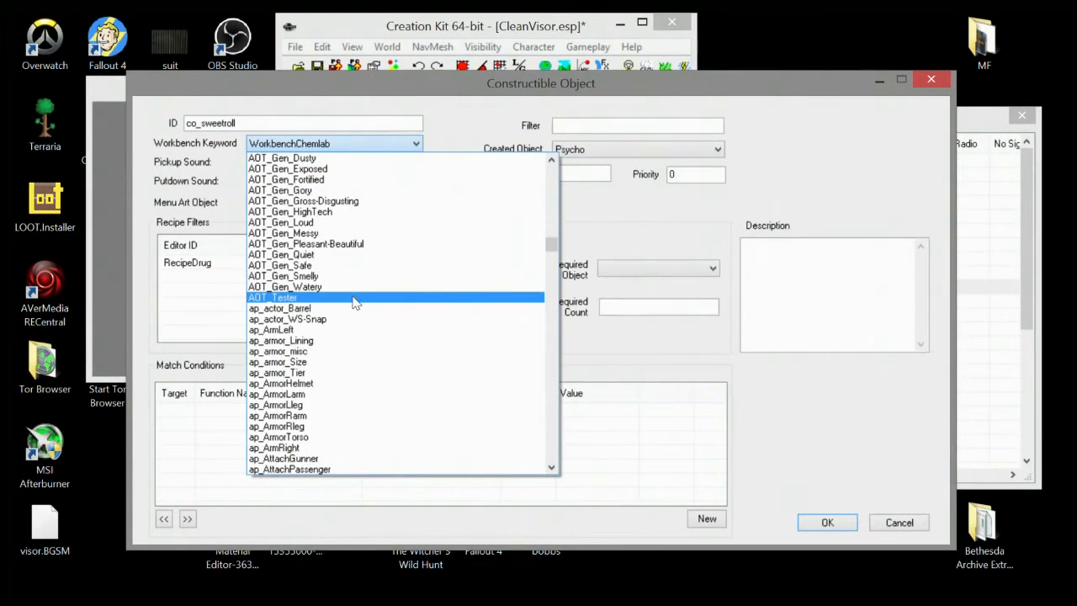
{"action": "left_click", "coordinate": [289, 299]}
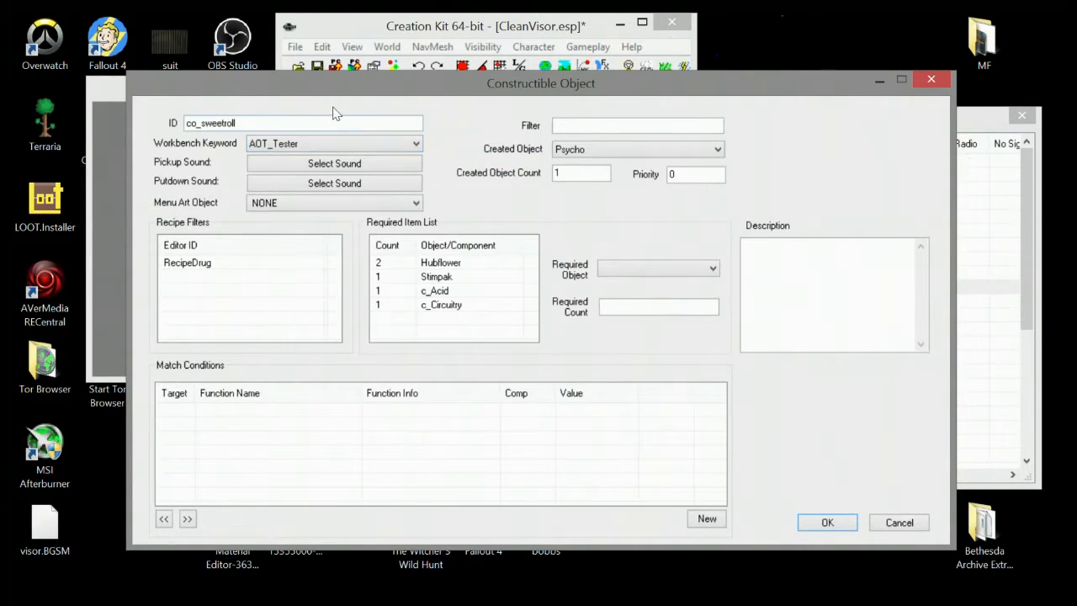
Step: Add the testeryum keyword to the co_sweetroll recipe filters and delete the RecipeDrug filter
{"action": "right_click", "coordinate": [223, 266]}
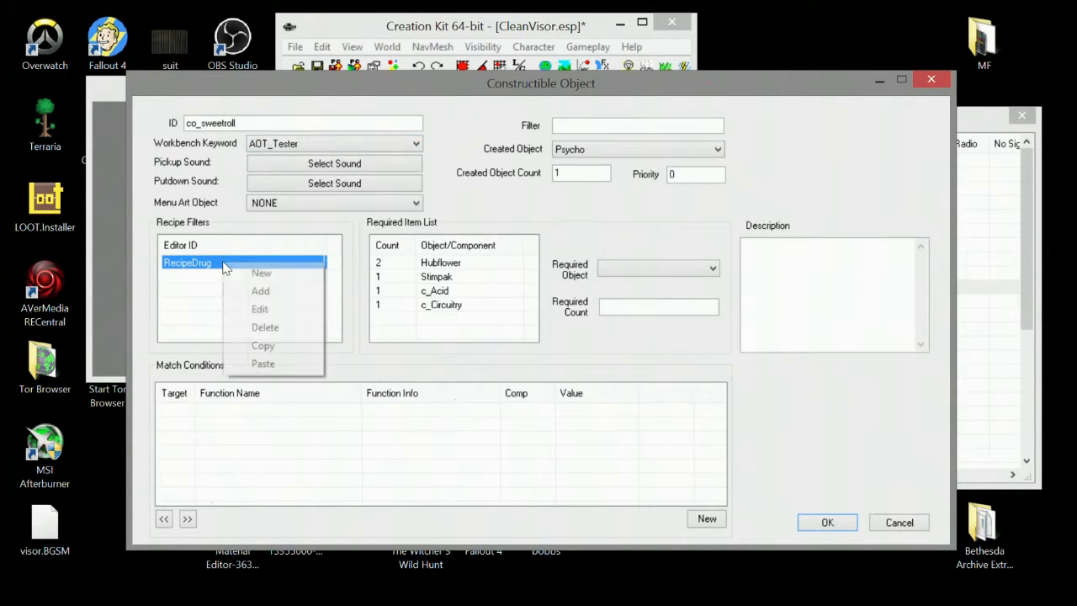
{"action": "left_click", "coordinate": [268, 289]}
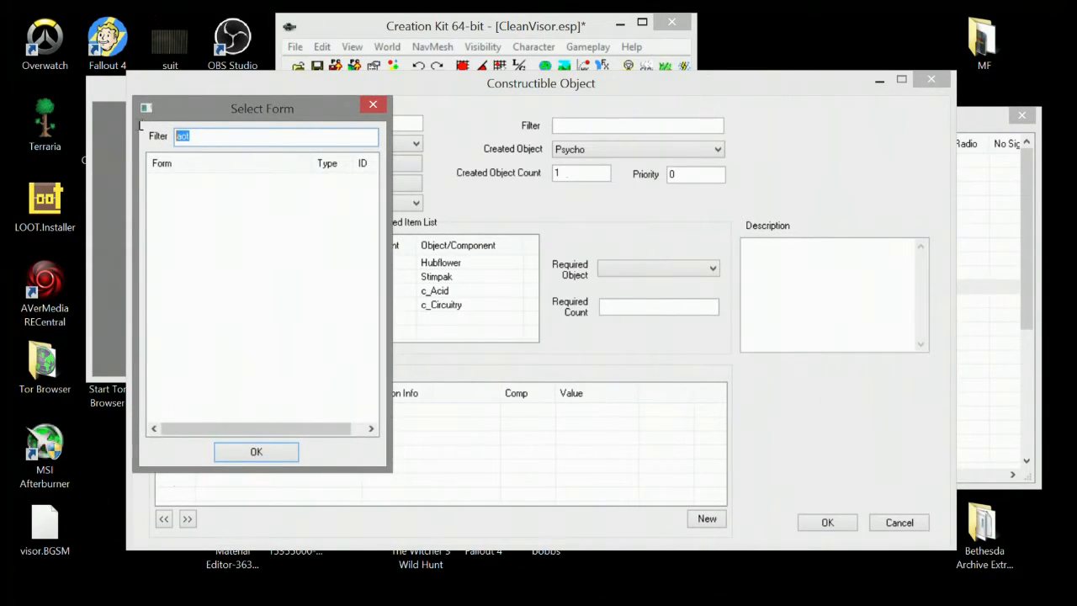
{"action": "type", "text": "tester"}
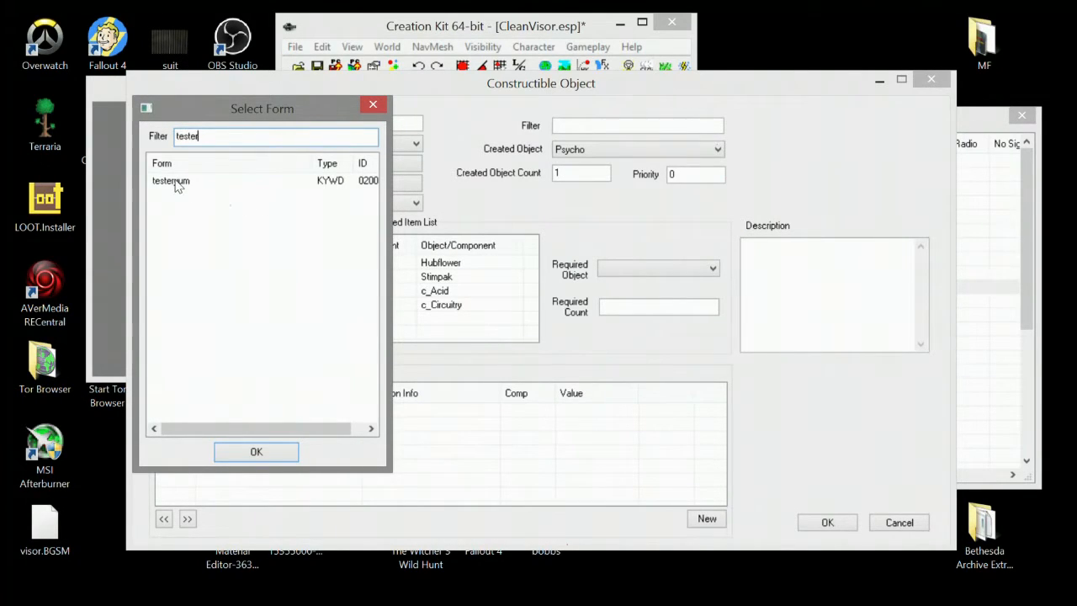
{"action": "left_click", "coordinate": [175, 183]}
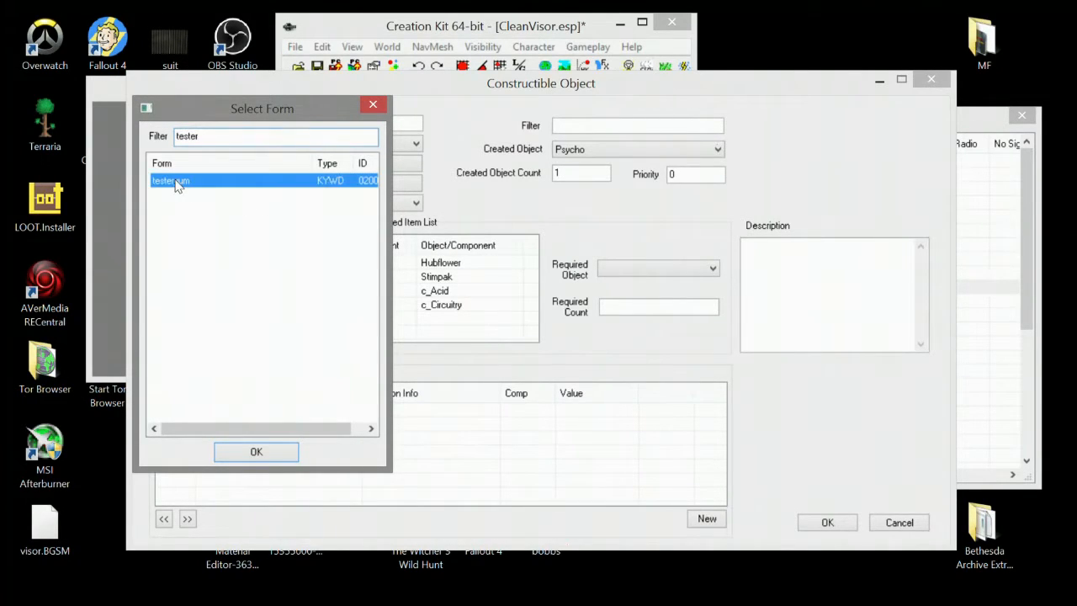
{"action": "left_click", "coordinate": [254, 451]}
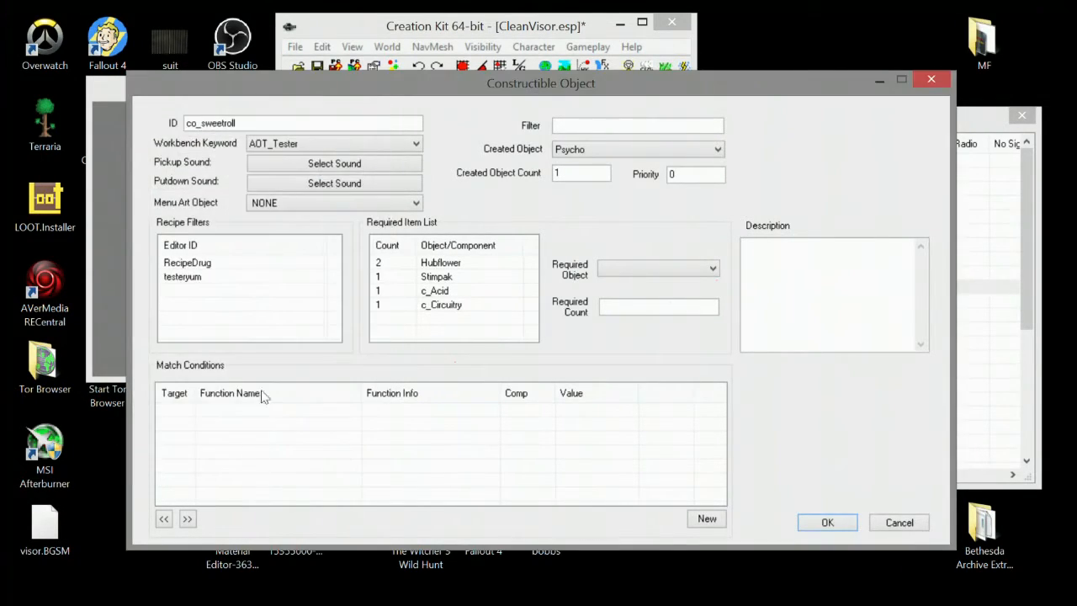
{"action": "right_click", "coordinate": [194, 263]}
{"action": "left_click", "coordinate": [253, 325]}
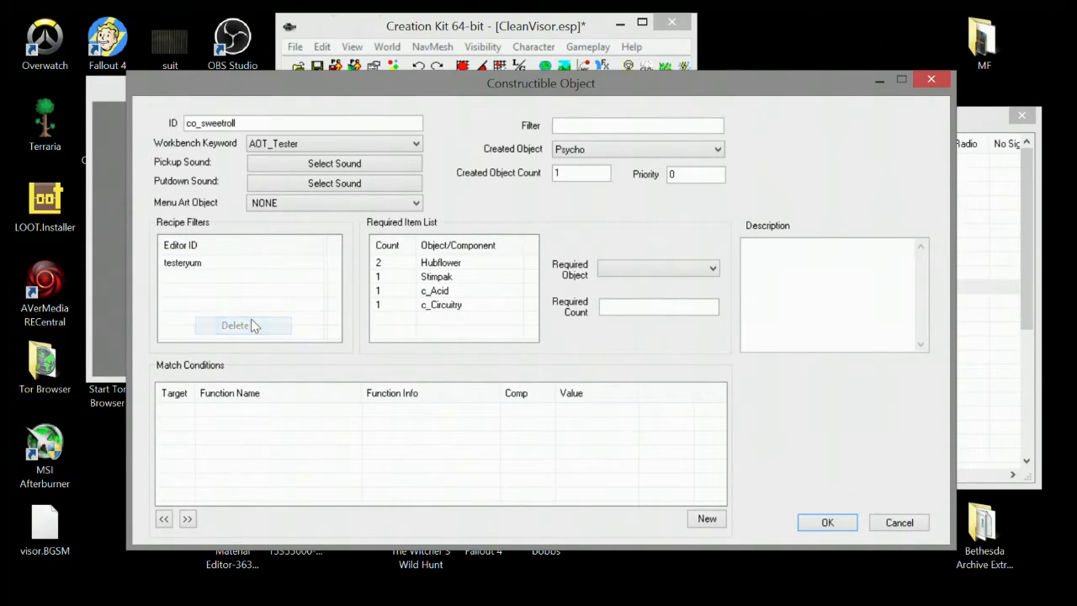
Step: Delete c_Circuitry, c_Acid, Stimpak and Hubflower from the recipe's required item list
{"action": "right_click", "coordinate": [490, 306]}
{"action": "left_click", "coordinate": [513, 337]}
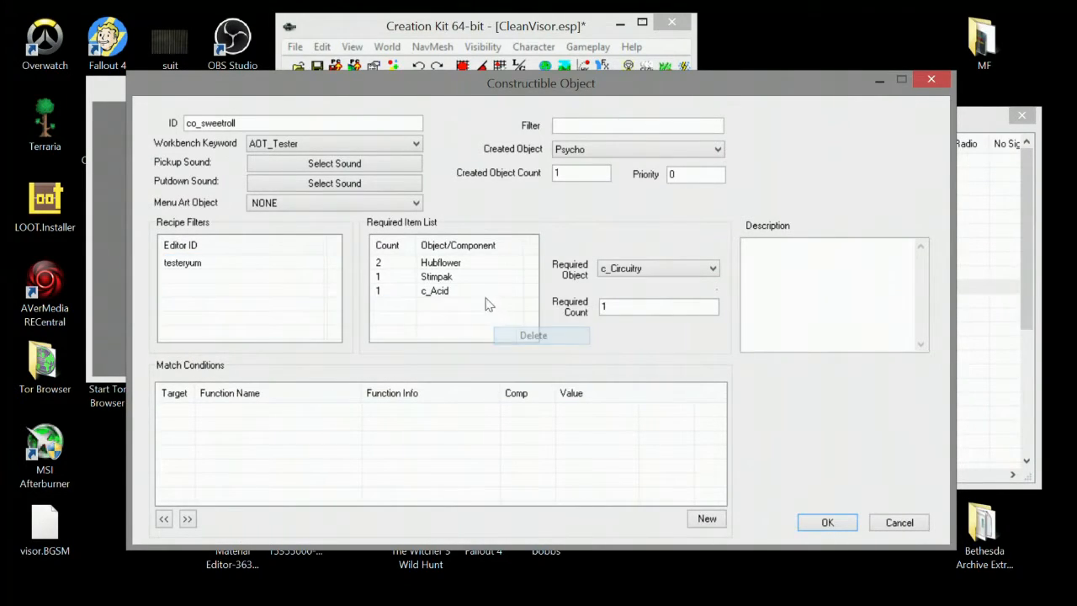
{"action": "right_click", "coordinate": [478, 295]}
{"action": "left_click", "coordinate": [508, 327]}
{"action": "right_click", "coordinate": [478, 278]}
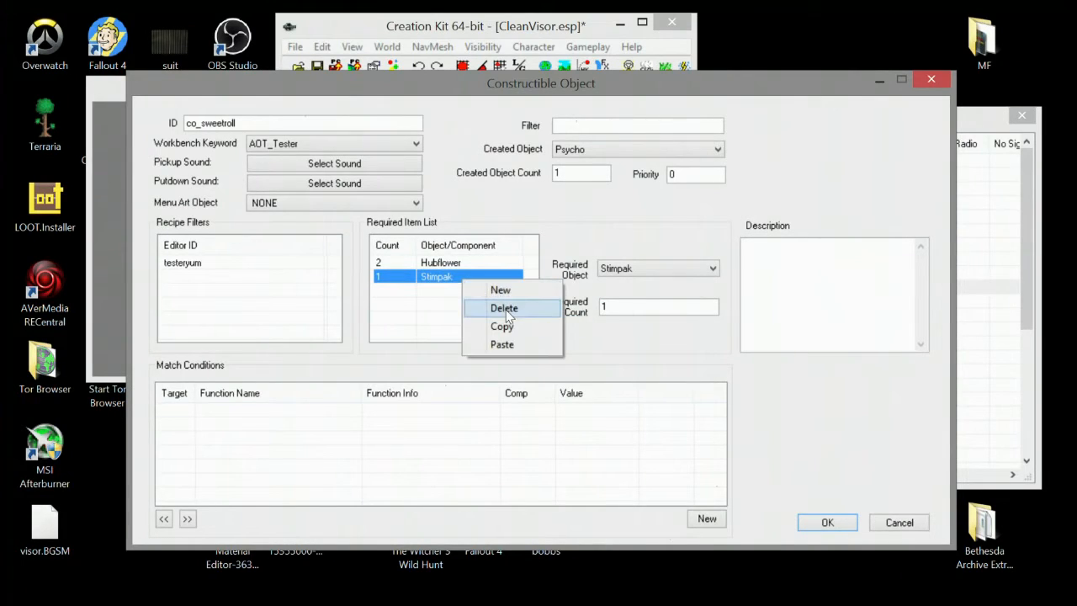
{"action": "left_click", "coordinate": [496, 308]}
{"action": "right_click", "coordinate": [469, 274]}
{"action": "left_click", "coordinate": [510, 294]}
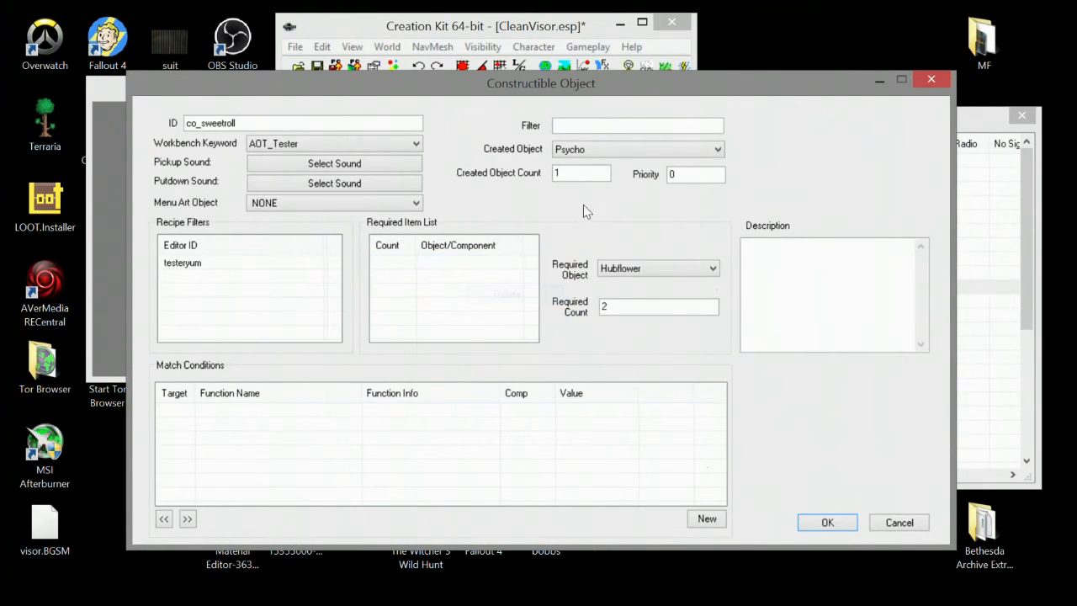
Step: Filter the created objects by "sweet" and set the recipe's created object to SweetRoll
{"action": "left_click", "coordinate": [687, 151]}
{"action": "left_click", "coordinate": [614, 125]}
{"action": "type", "text": "sweet"}
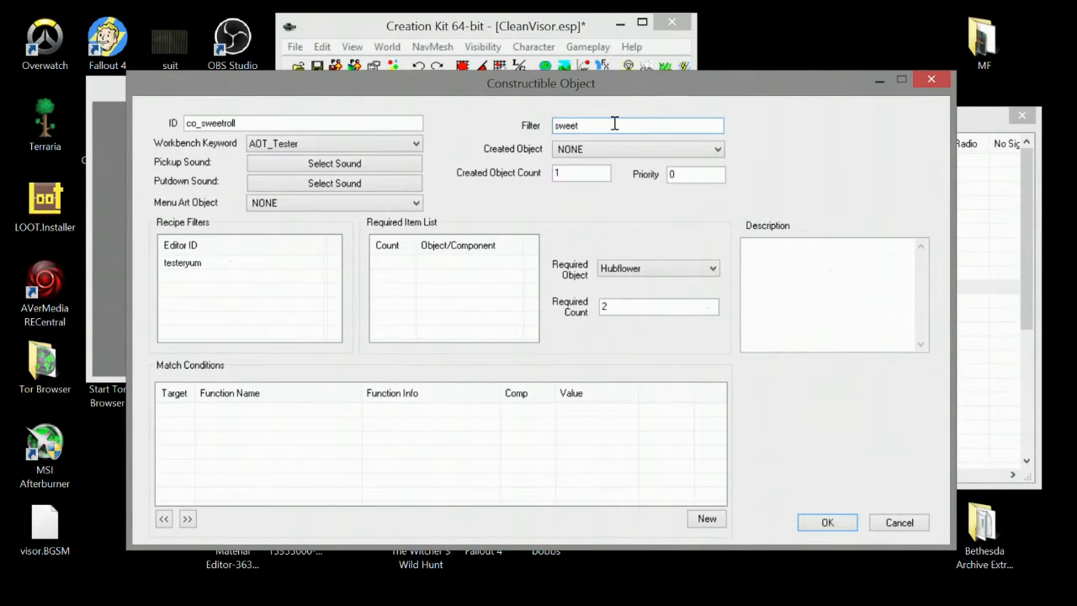
{"action": "left_click", "coordinate": [583, 150]}
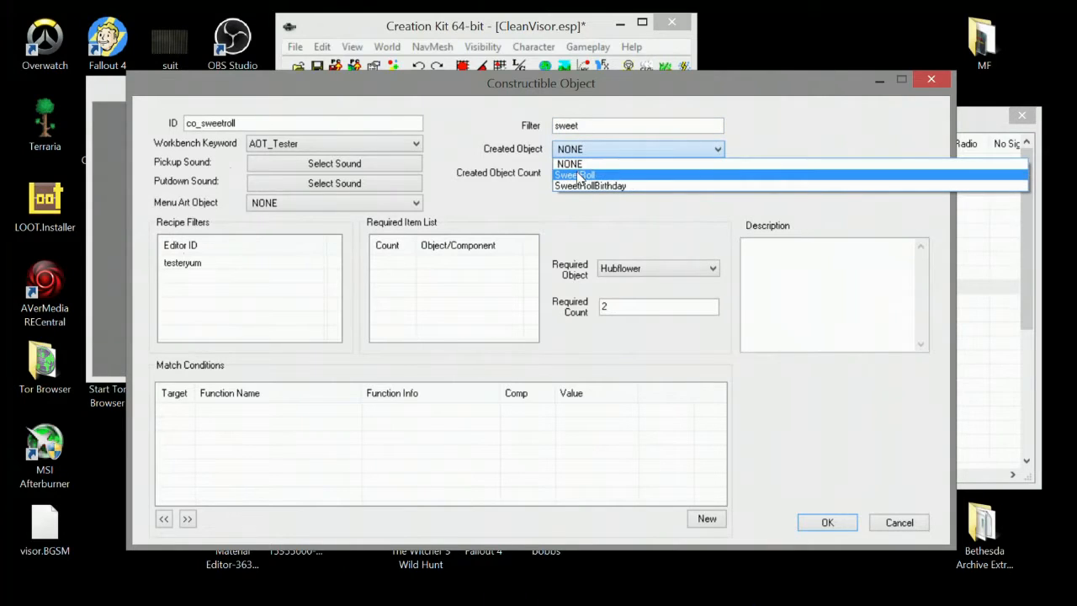
{"action": "left_click", "coordinate": [576, 174]}
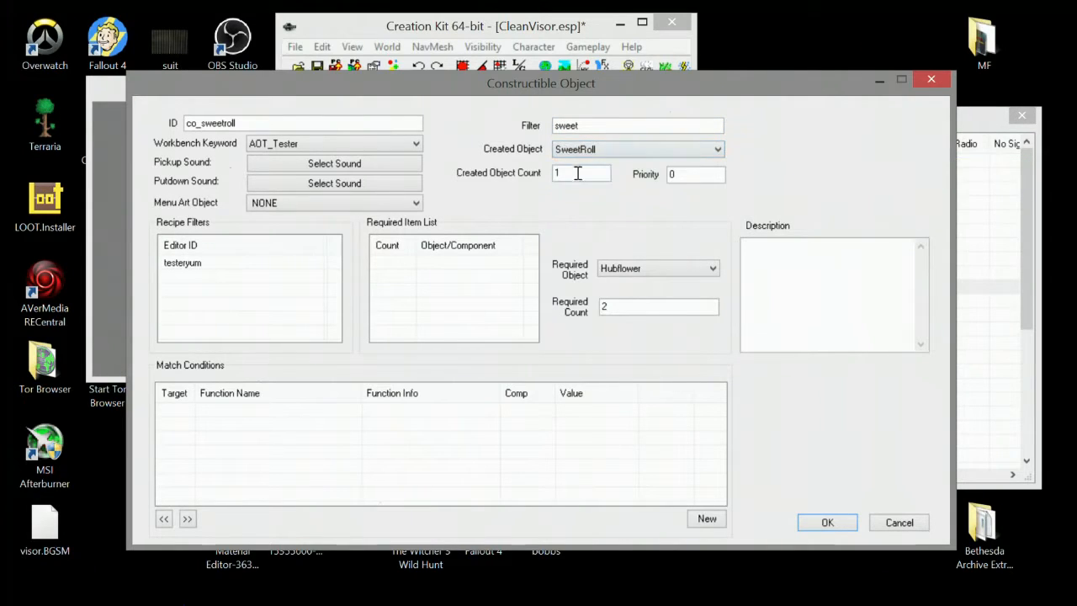
Step: Add Razorgrain to the recipe's required items with a count of 2
{"action": "right_click", "coordinate": [445, 274]}
{"action": "left_click", "coordinate": [482, 279]}
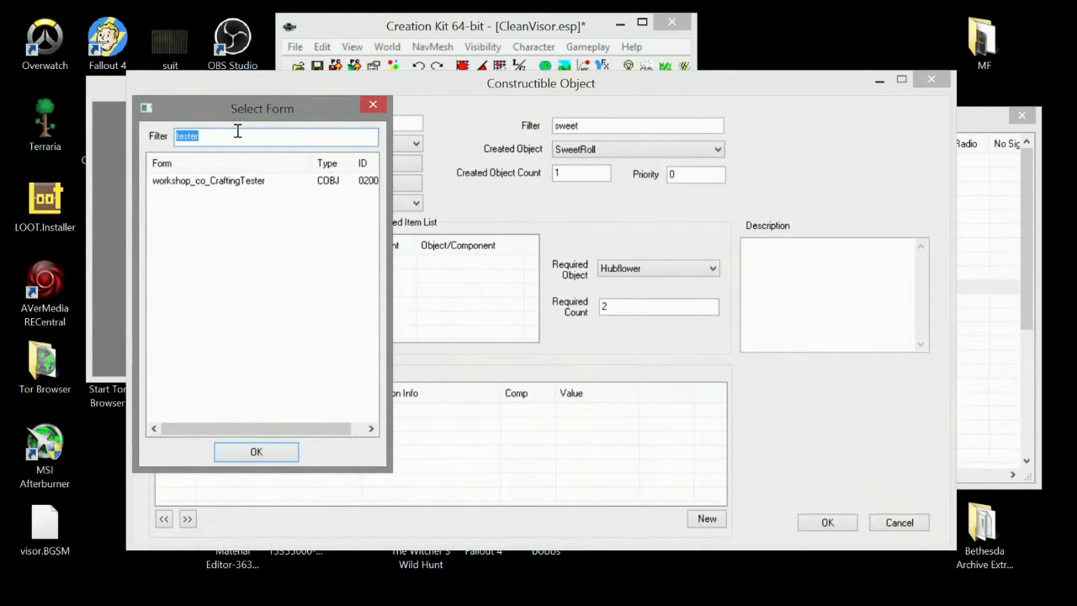
{"action": "type", "text": "razor"}
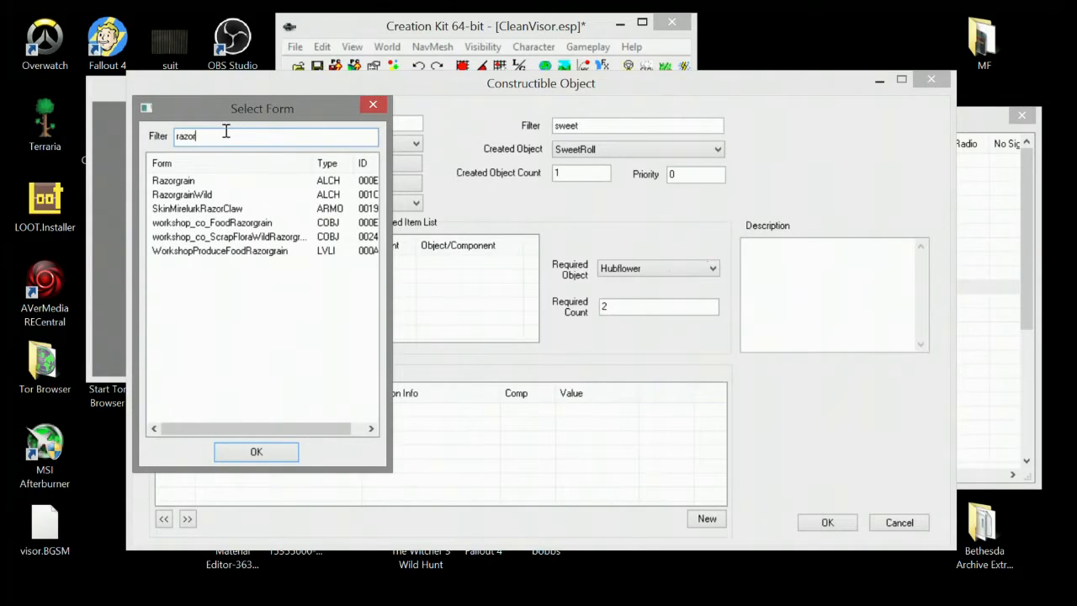
{"action": "left_click", "coordinate": [197, 180]}
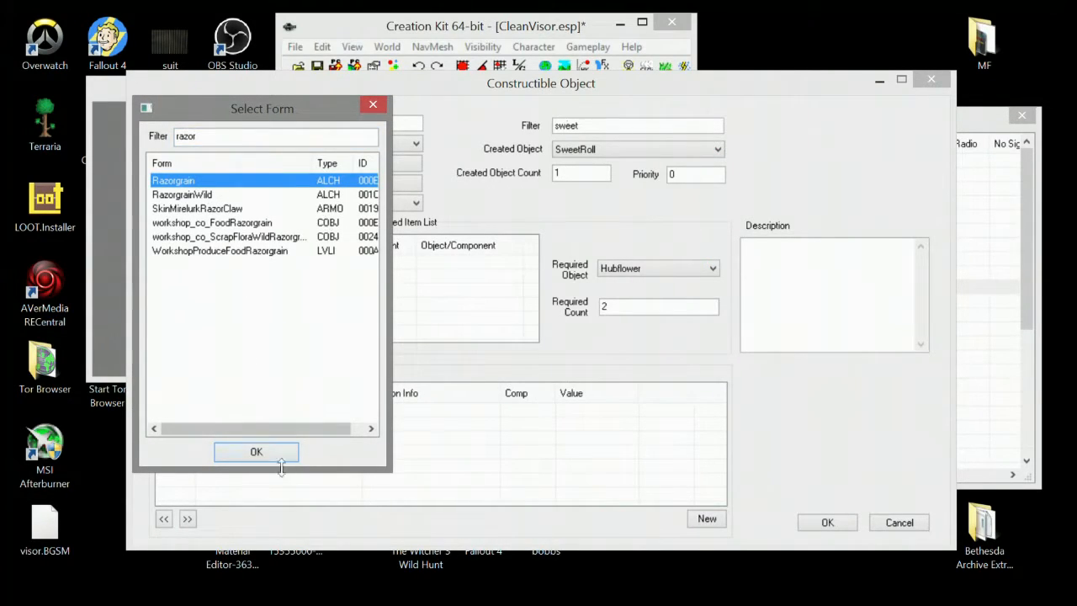
{"action": "left_click", "coordinate": [255, 452]}
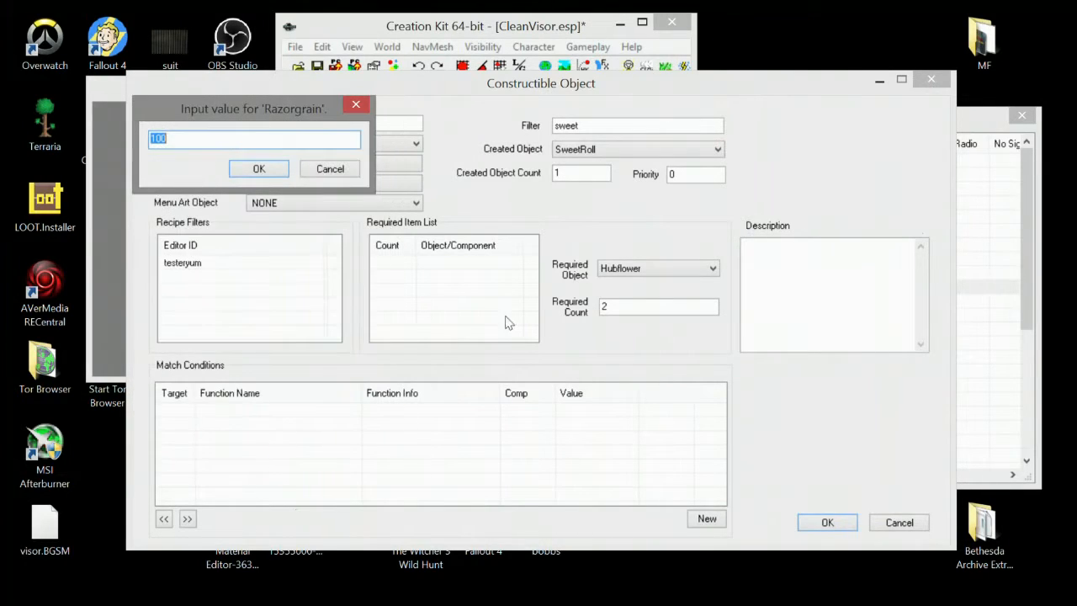
{"action": "type", "text": "2"}
{"action": "left_click", "coordinate": [256, 169]}
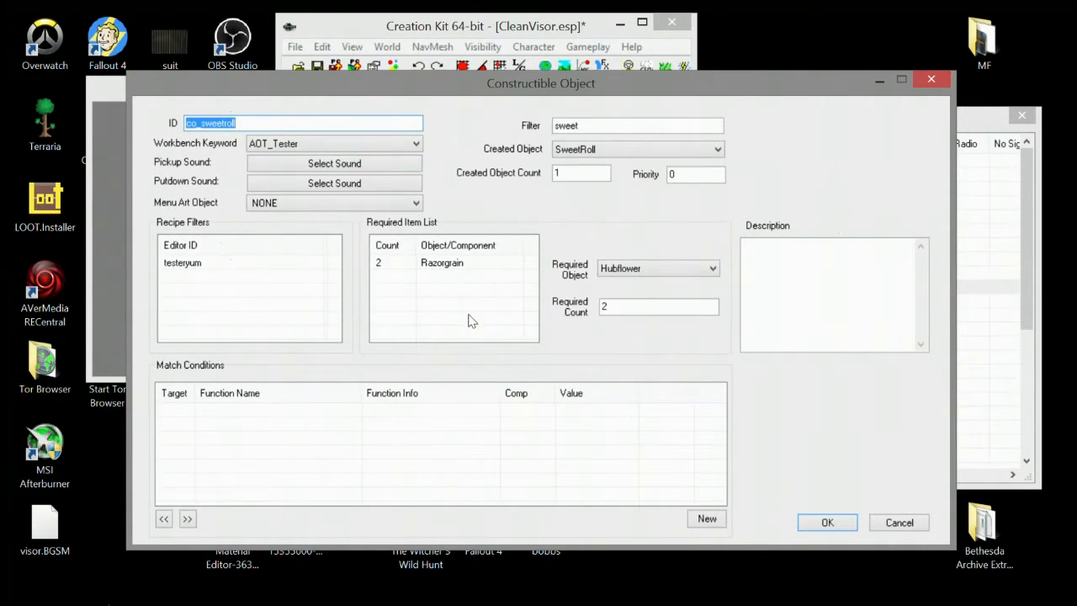
Step: Accept the co_sweetroll recipe as a rename without creating a new form, and save the plugin
{"action": "left_click", "coordinate": [830, 524]}
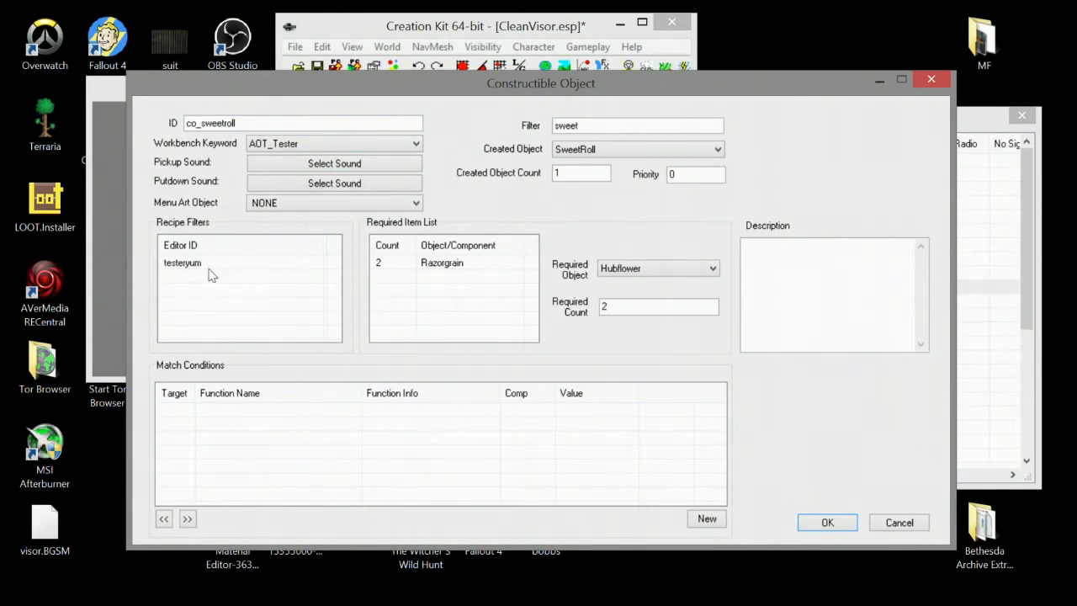
{"action": "left_click", "coordinate": [835, 528]}
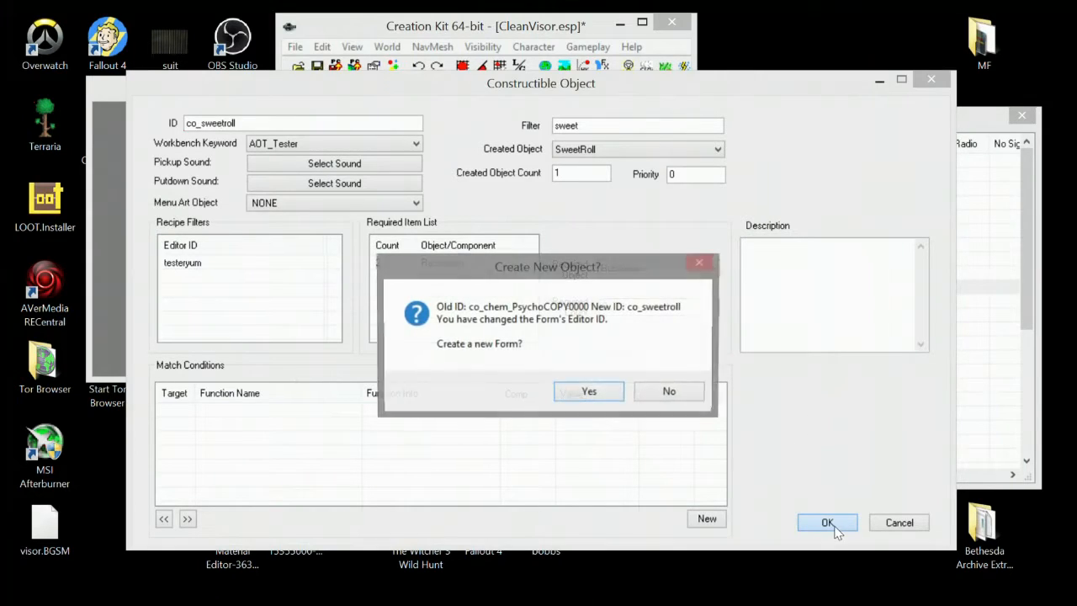
{"action": "left_click", "coordinate": [683, 392]}
{"action": "left_click", "coordinate": [601, 383]}
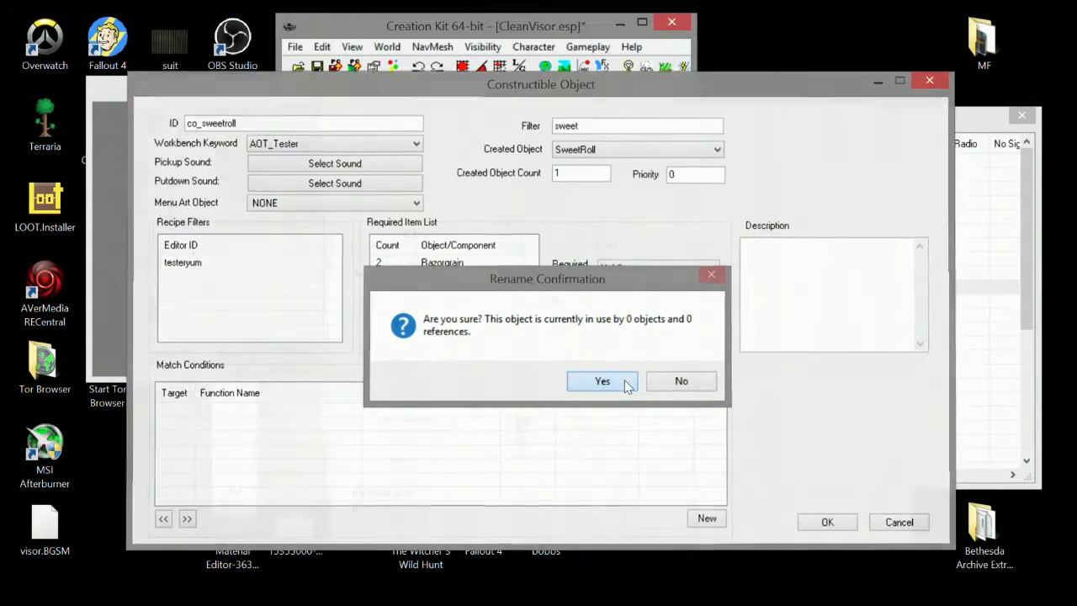
{"action": "left_click", "coordinate": [317, 67]}
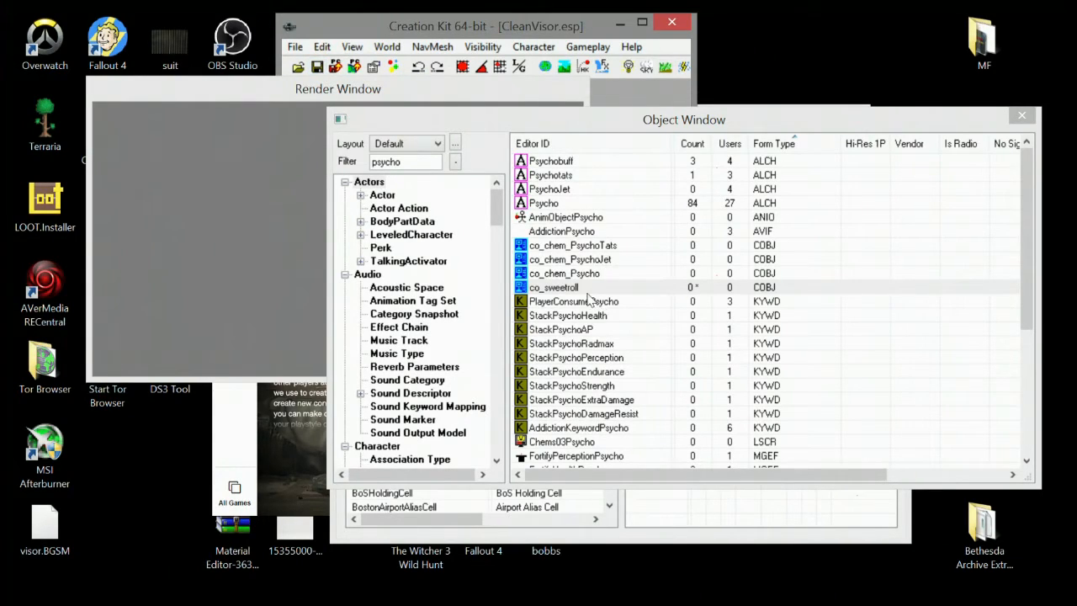